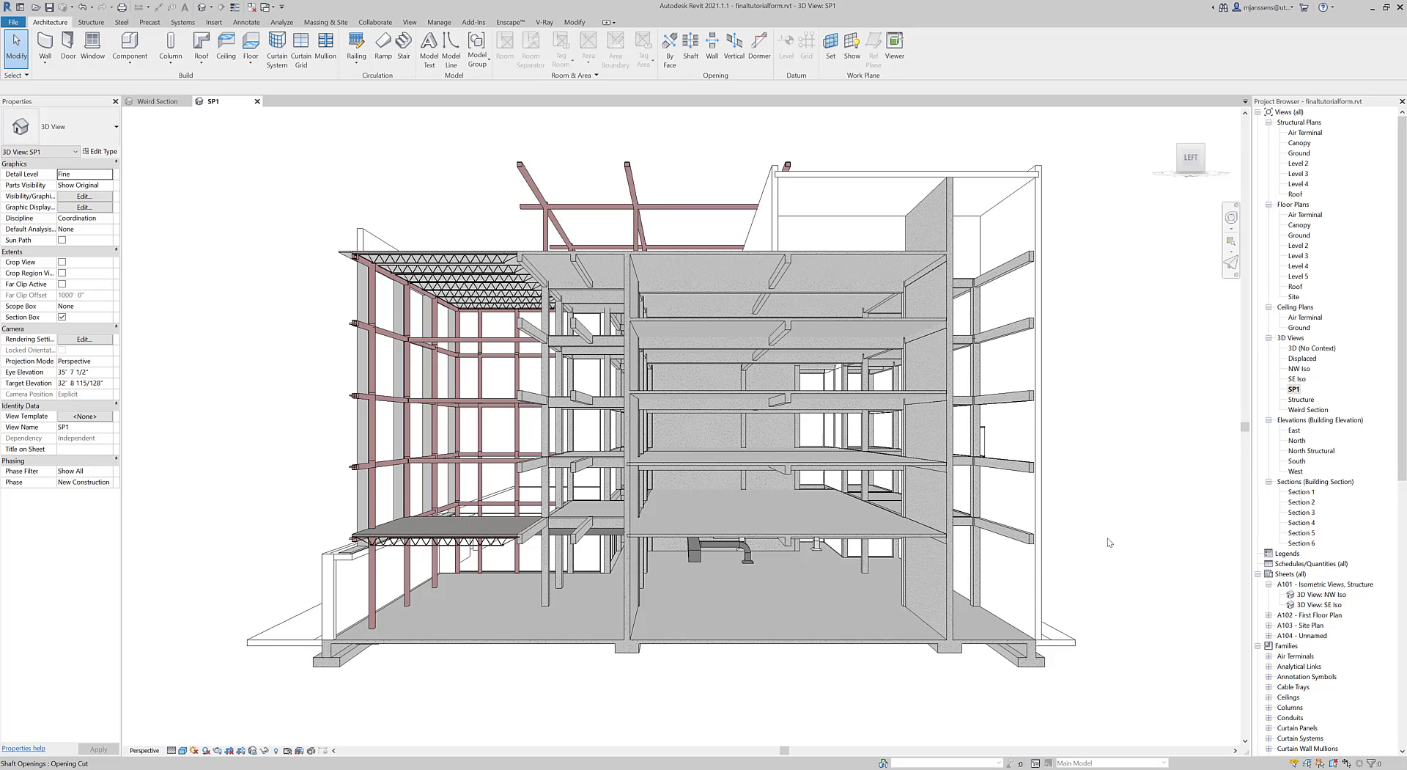
Set the target elevation of the SP1 perspective view to 30' 0".
middle_click_drag(1098, 531, 1101, 577)
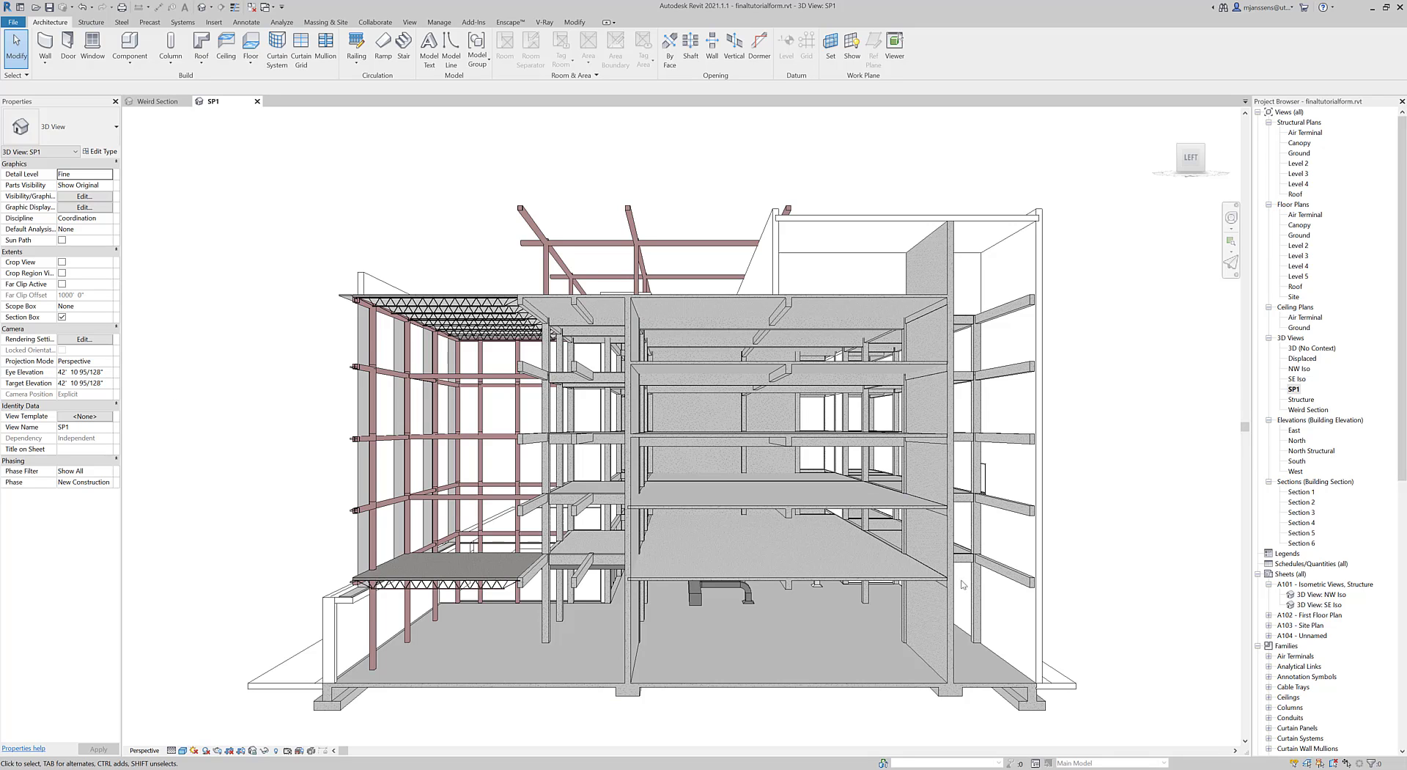
middle_click_drag(941, 632, 895, 614)
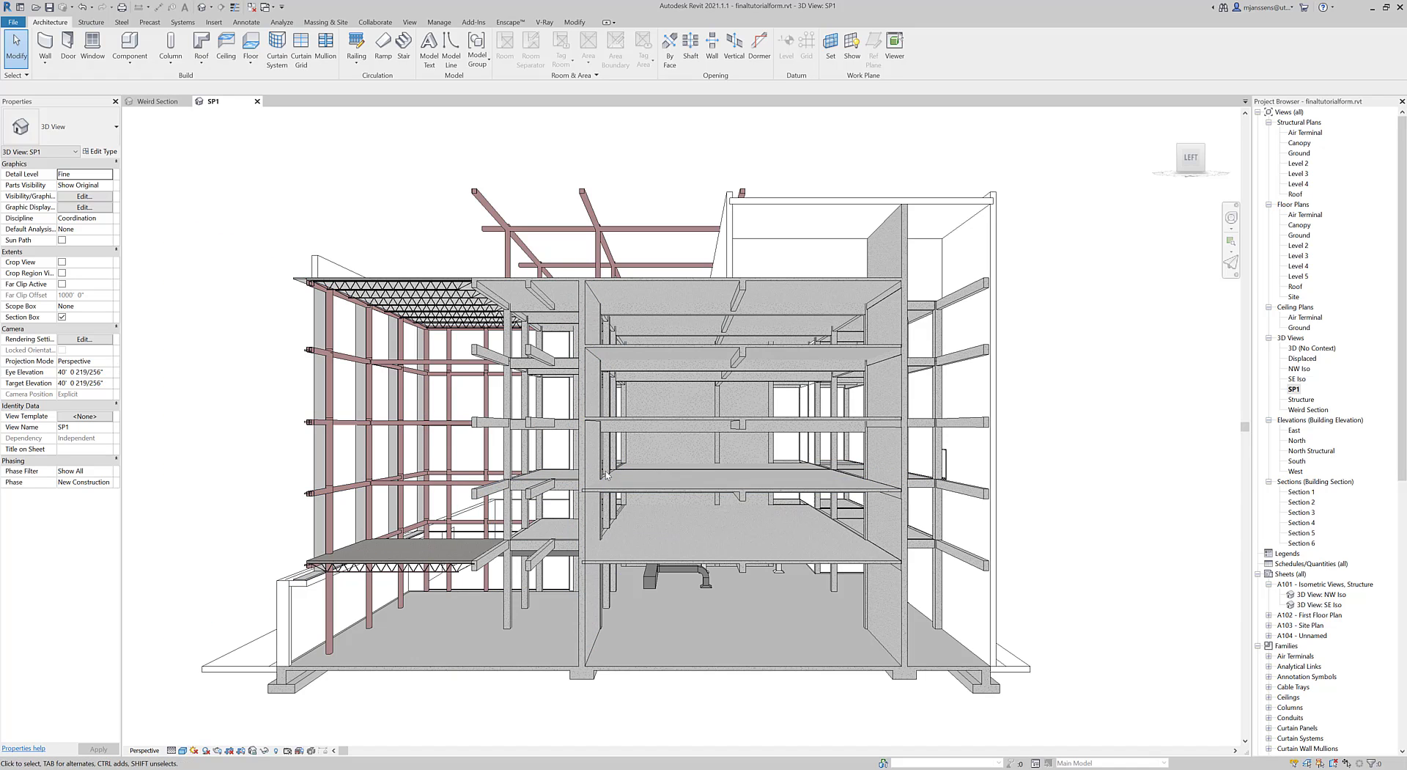
scroll(663, 475, "up", 3)
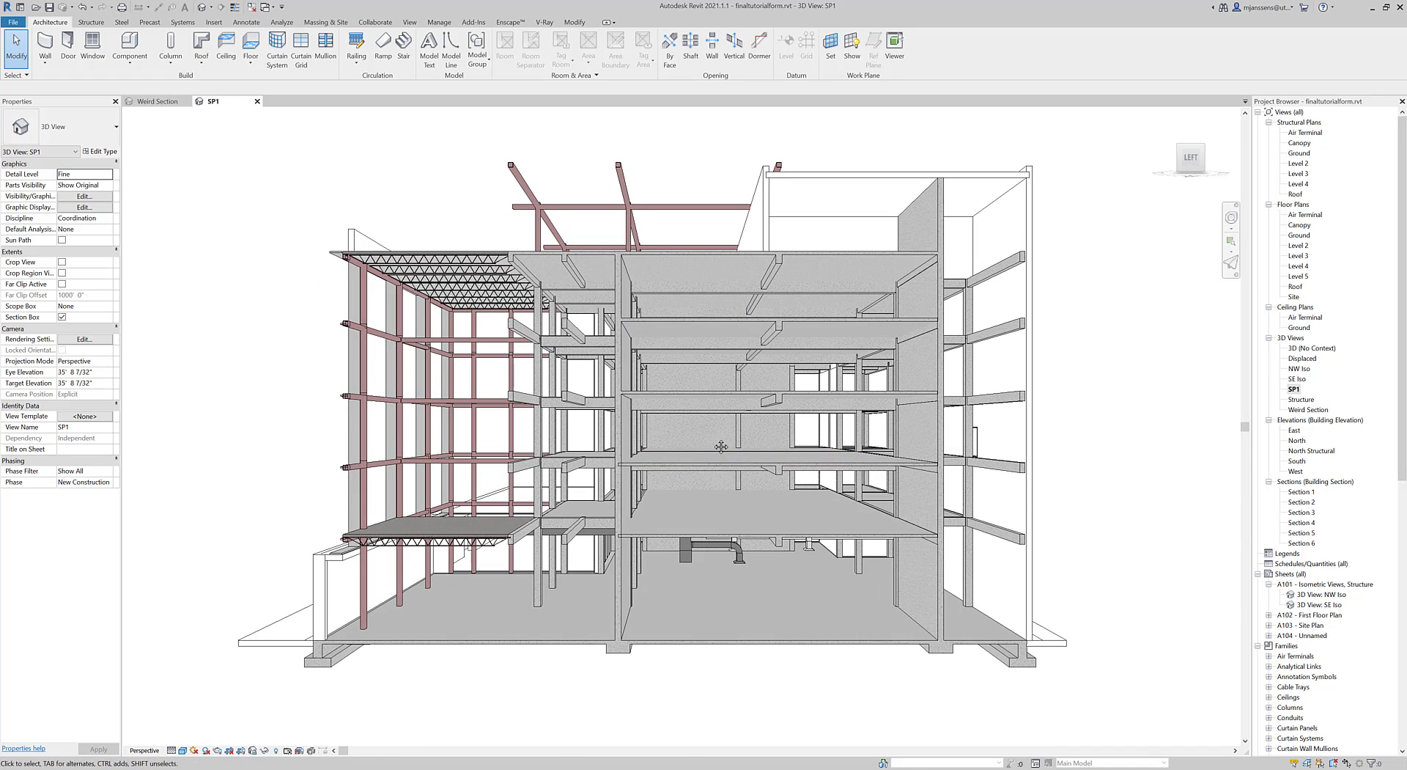
middle_click_drag(683, 435, 695, 391)
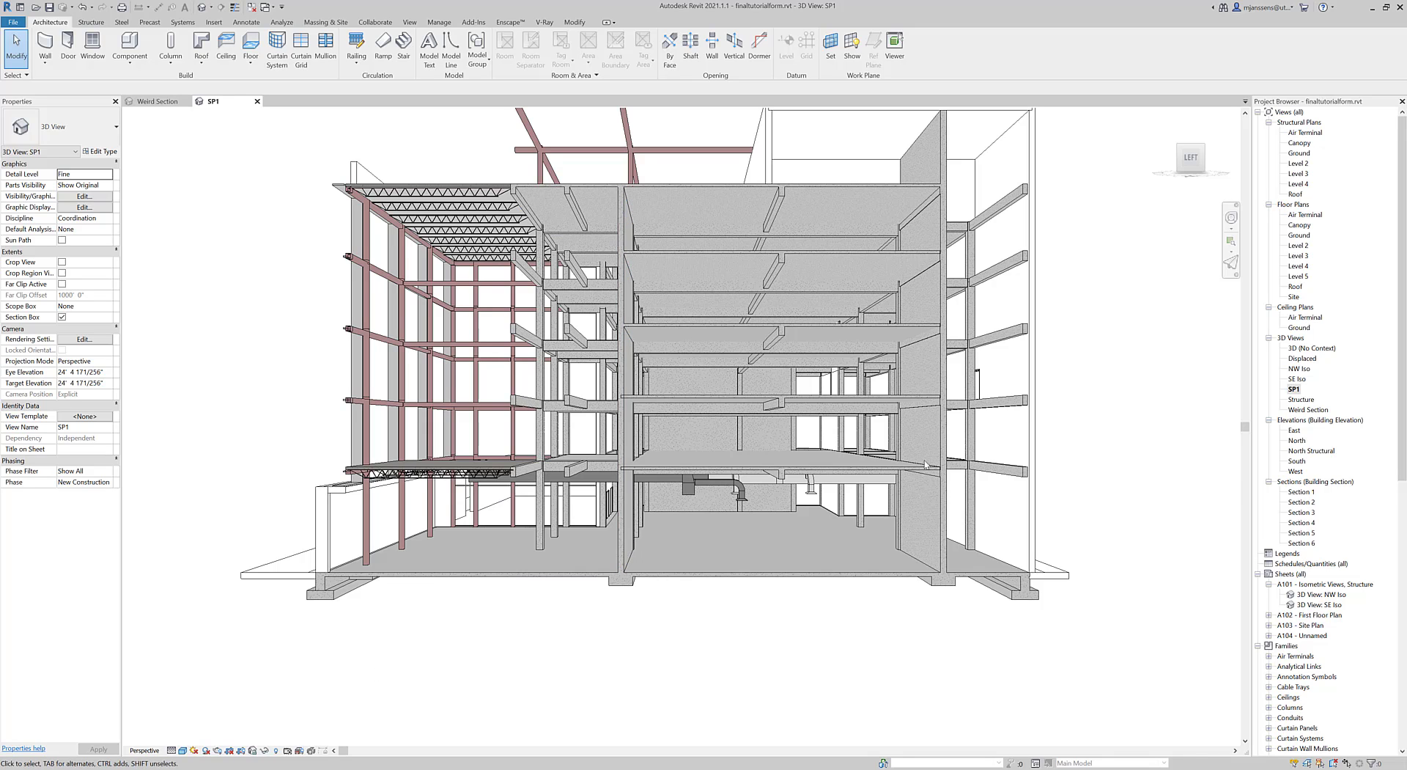
left_click(1232, 218)
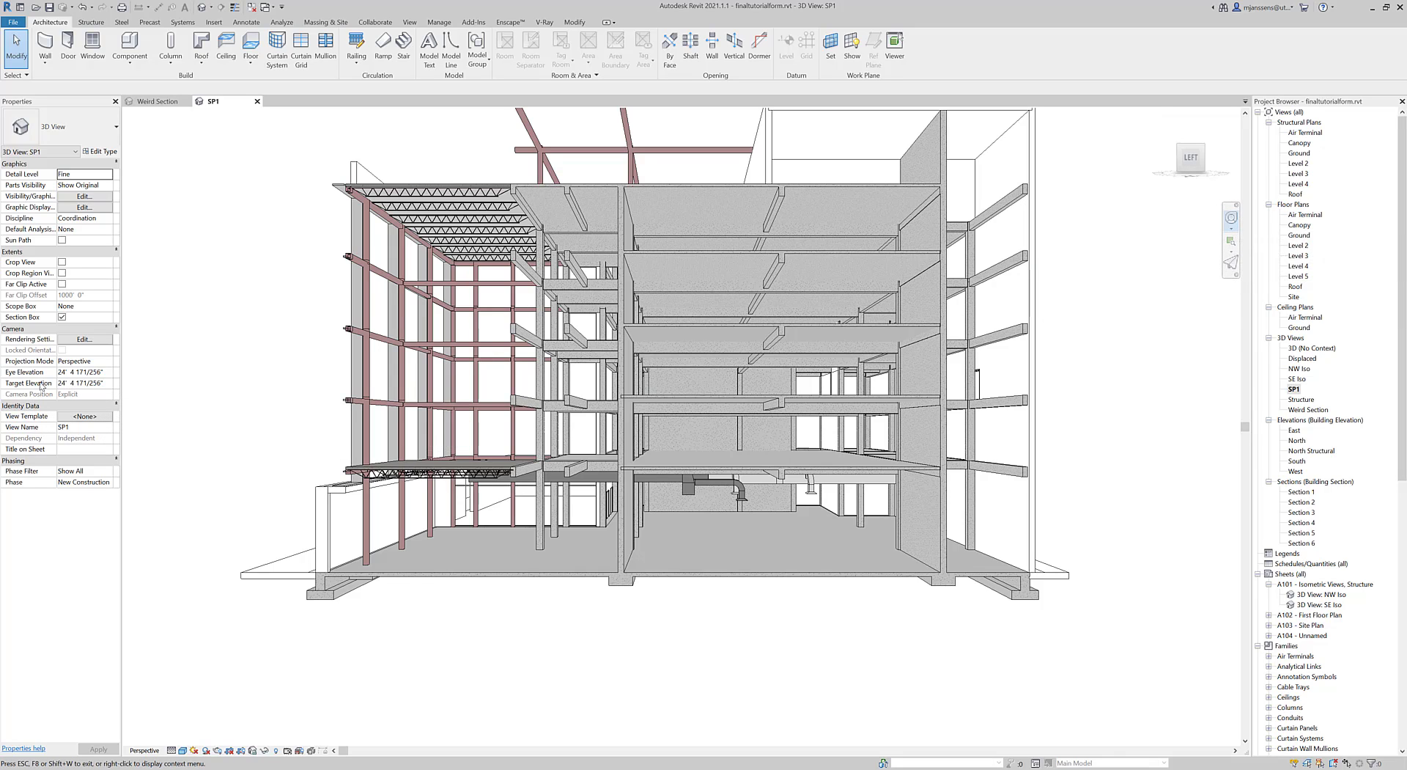
left_click(15, 382)
type("30'  0")
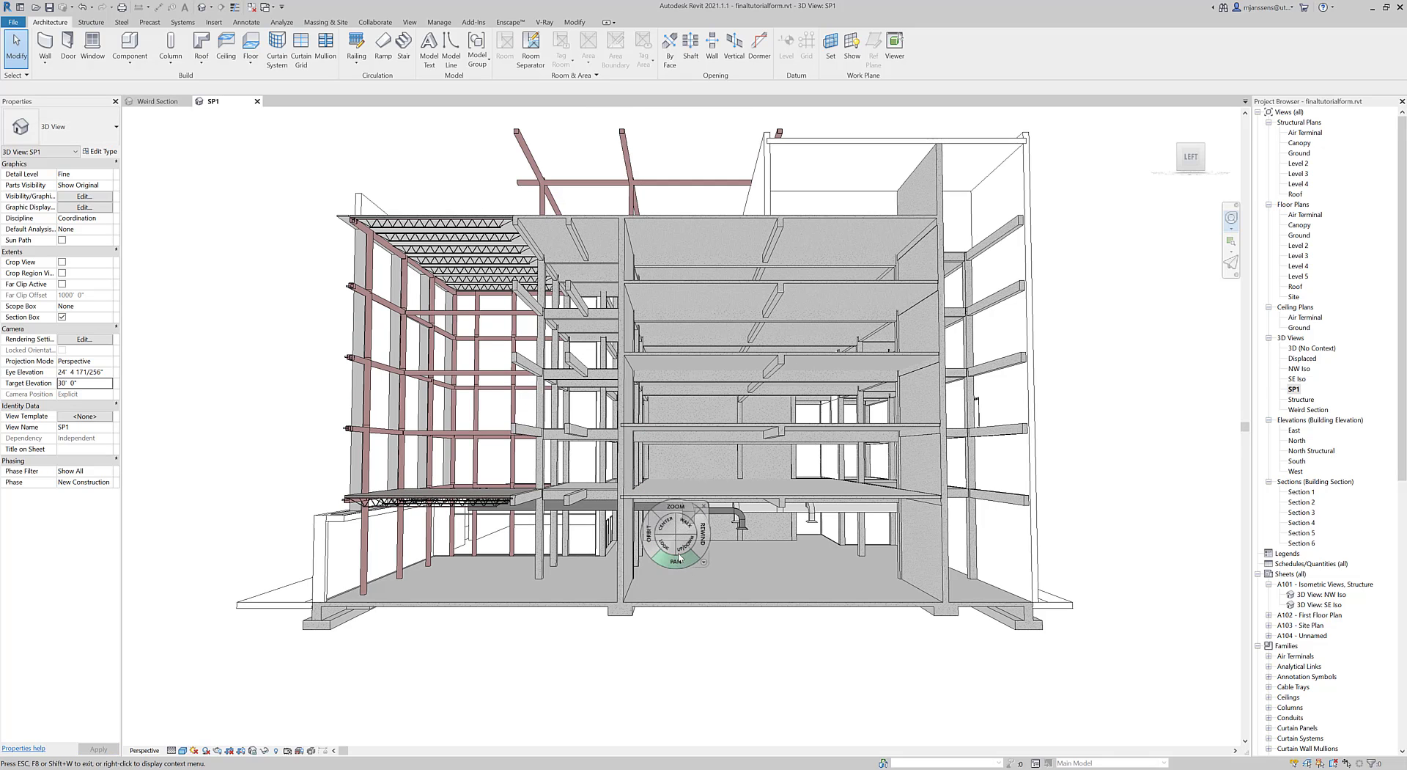
Raise the SP1 camera with the full navigation wheel to an eye elevation of about 33' 3".
left_click(1231, 218)
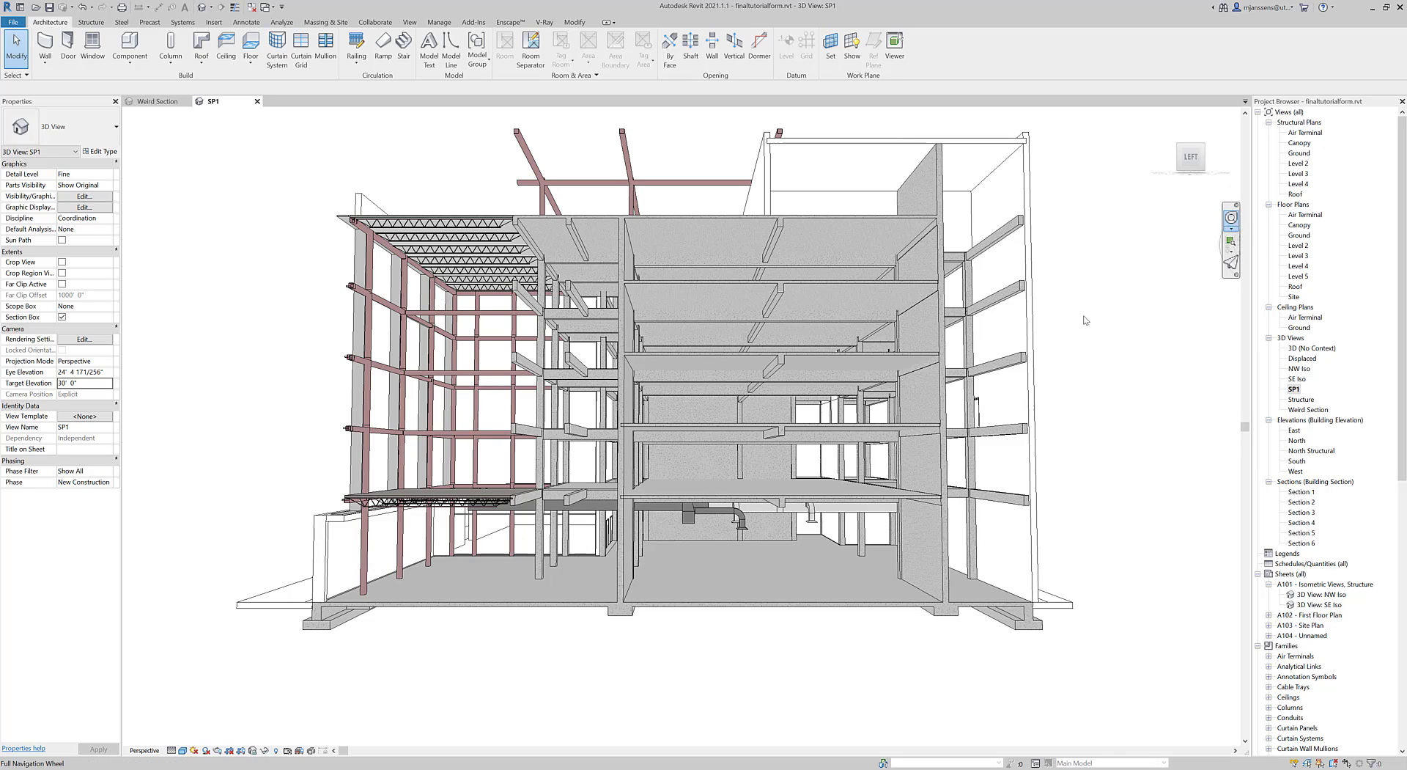
mouse_move(431, 530)
left_mouse_down()
mouse_move(435, 550)
mouse_move(422, 536)
mouse_move(414, 548)
left_mouse_up()
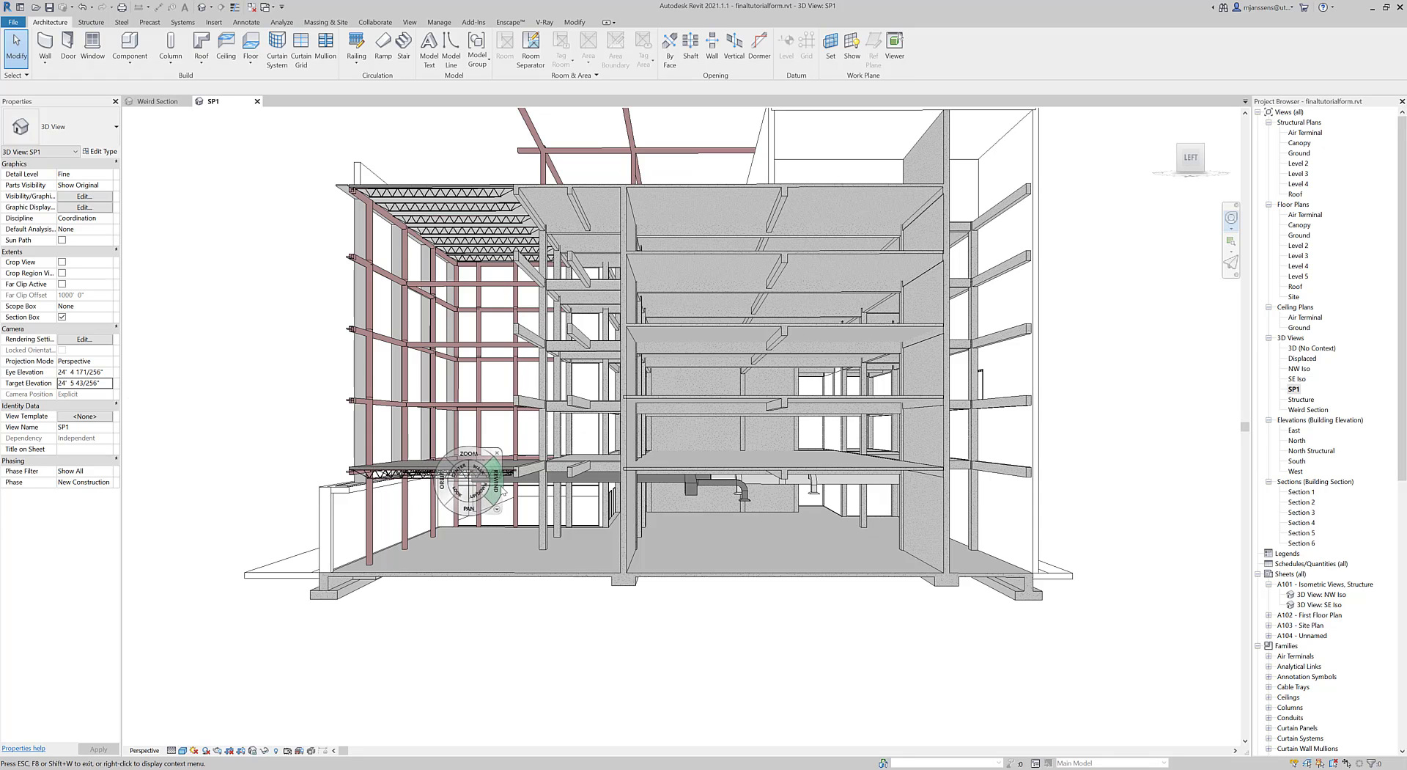
left_click_drag(487, 488, 469, 356)
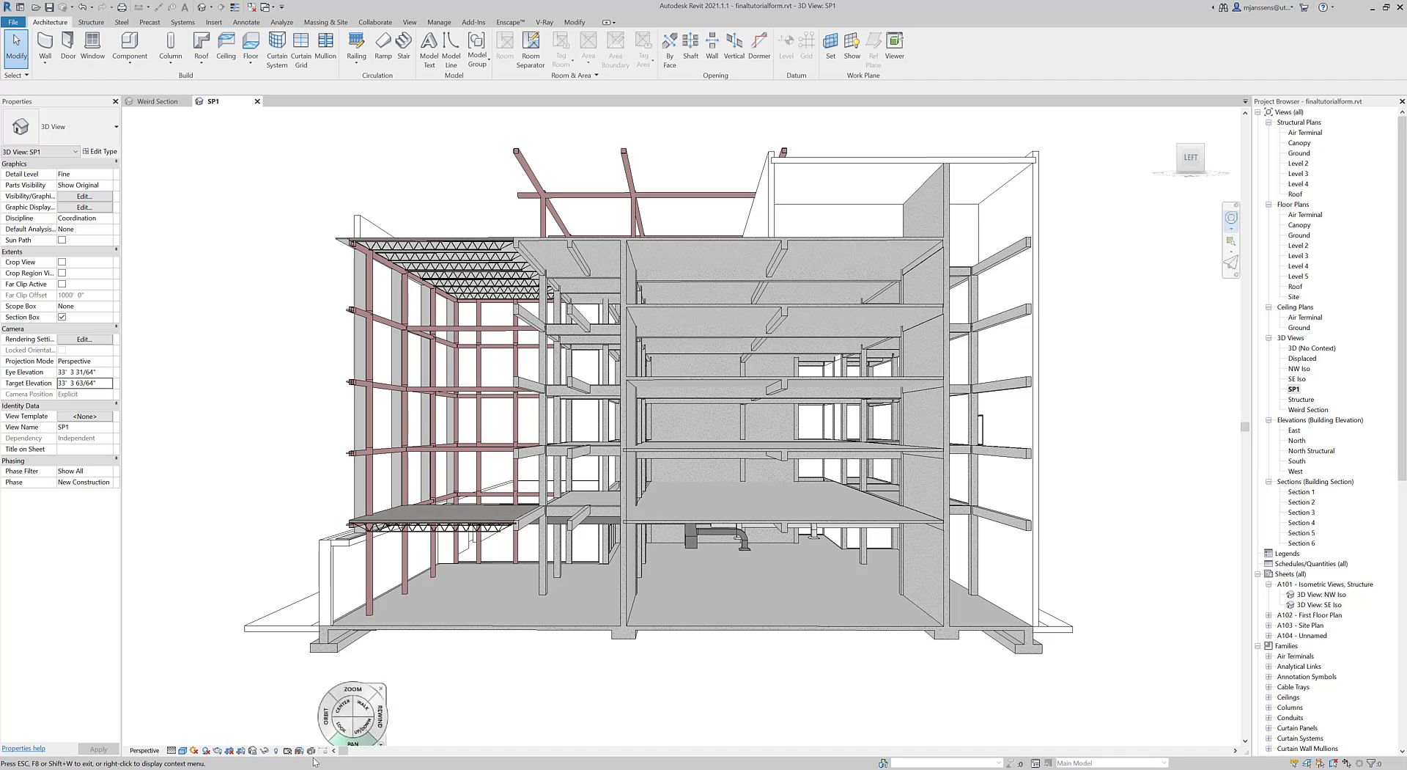
key("Escape")
Turn on cropping for the SP1 view and show its crop region around the building.
left_click(230, 750)
left_click(241, 750)
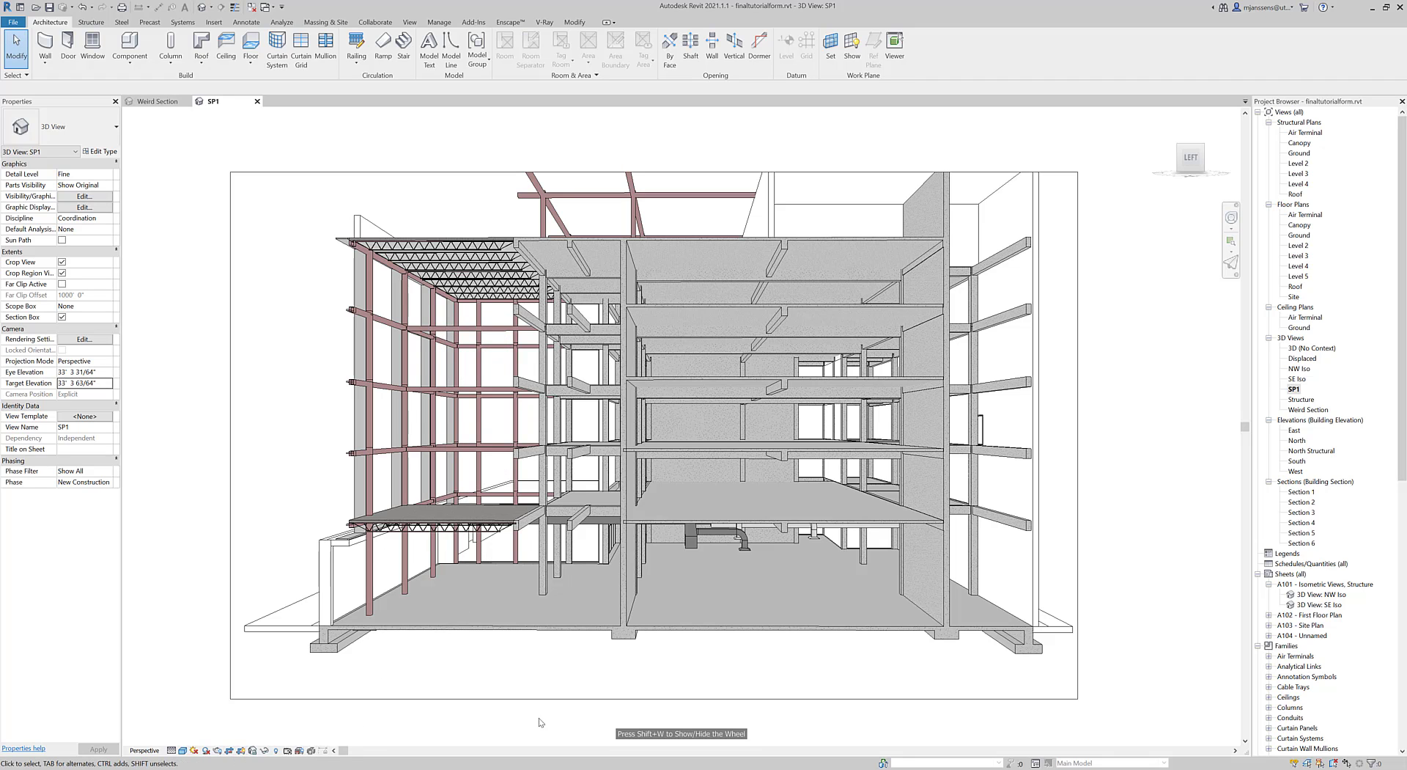
middle_click_drag(1106, 535, 1138, 576)
left_click(1057, 562)
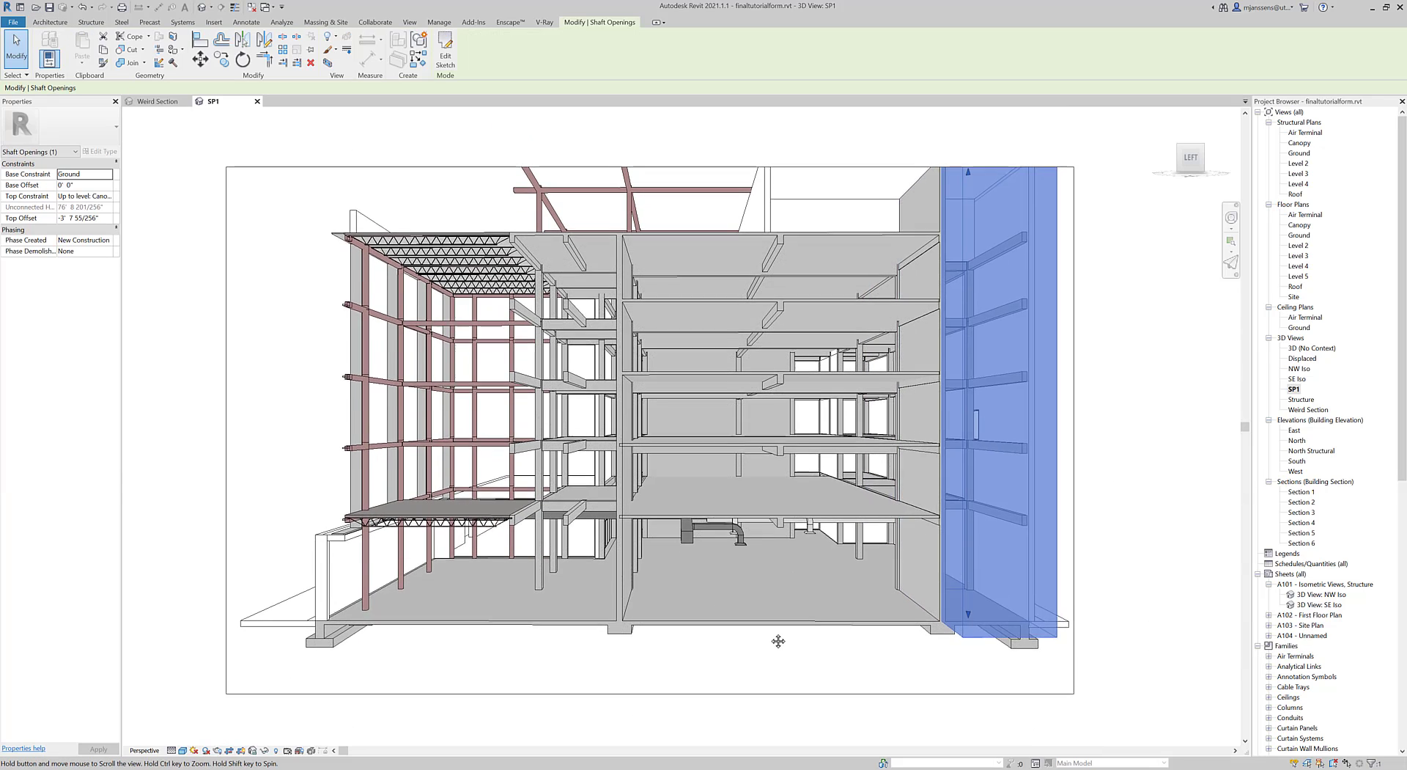
middle_click_drag(1057, 562, 1056, 613)
left_click(1092, 597)
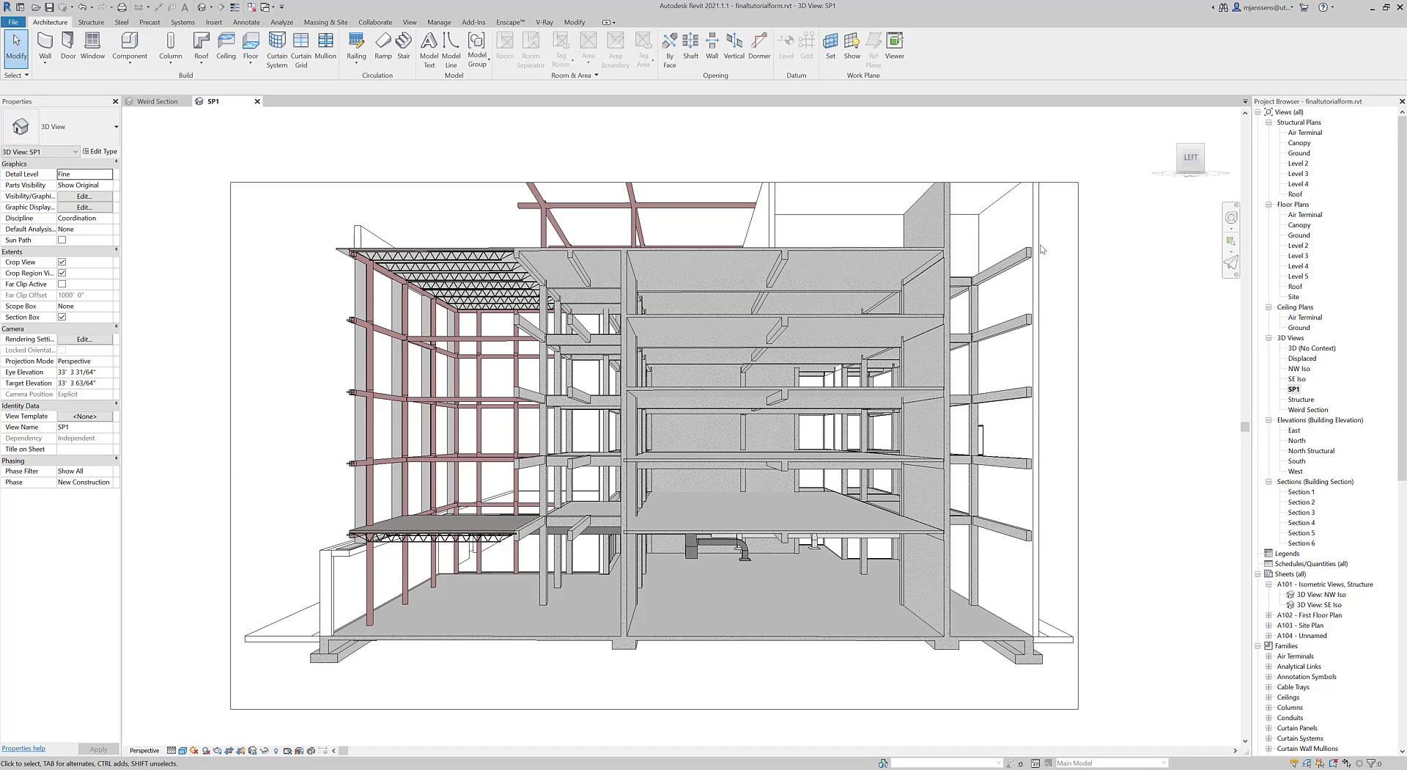
Raise the camera to an eye elevation of about 38' 7" with the navigation wheel, and hide and turn off the view's cropping.
left_click(1232, 217)
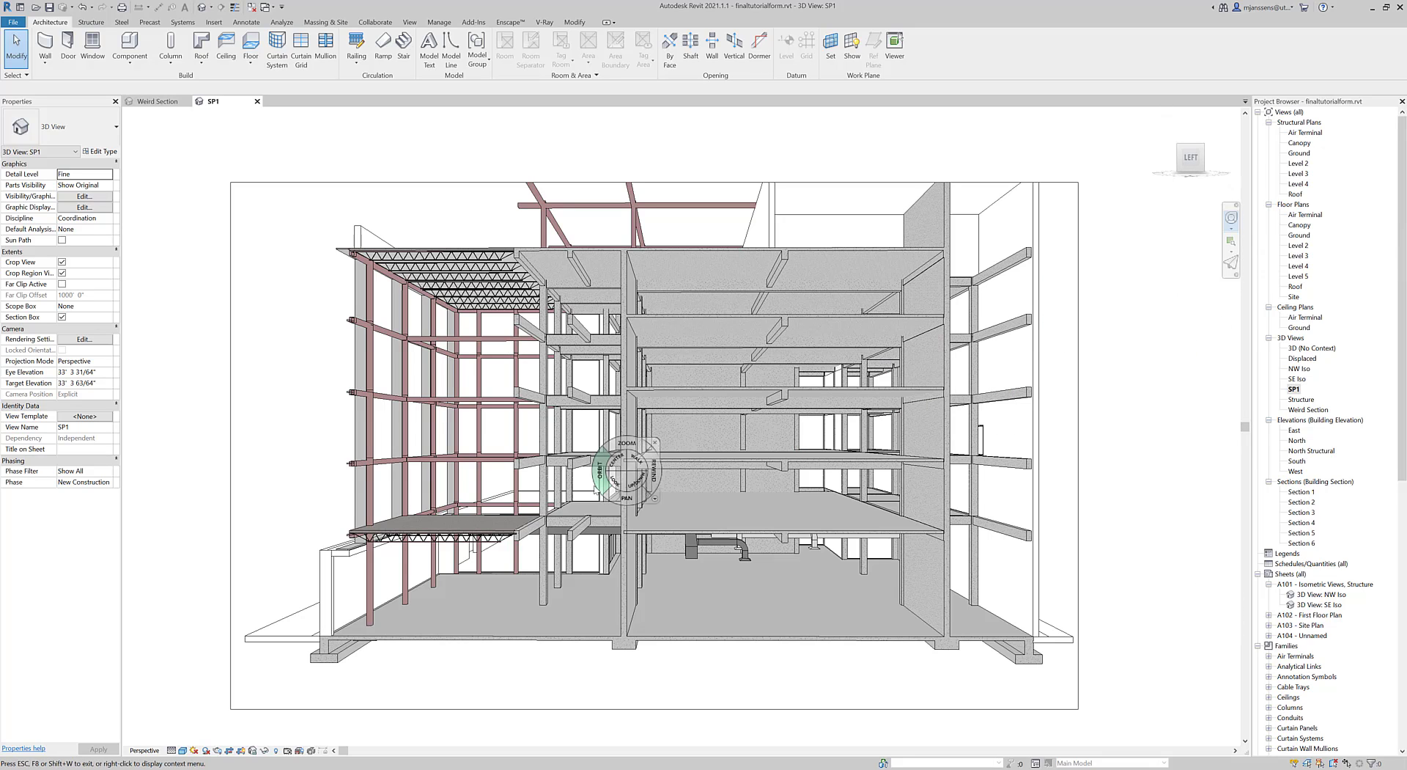
left_click_drag(636, 484, 625, 366)
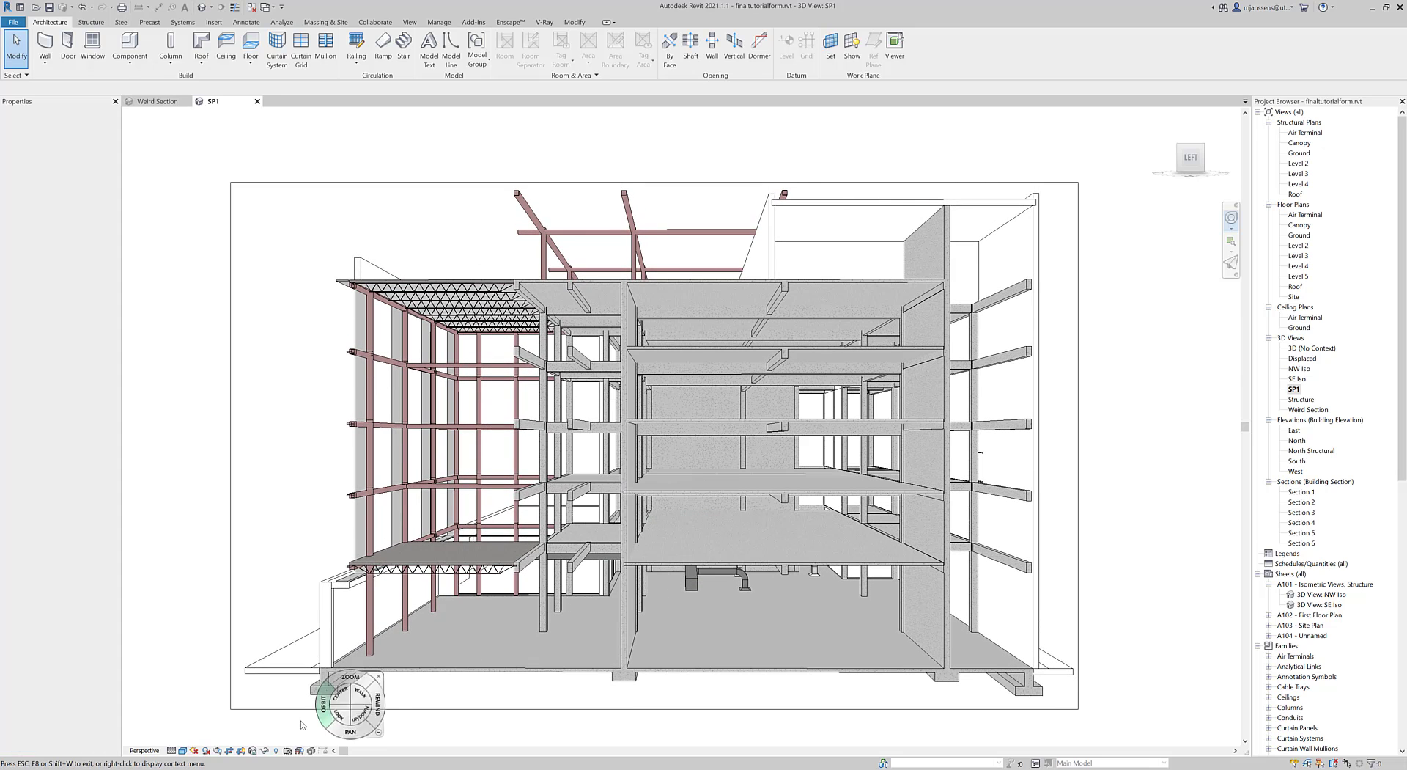
left_click(241, 750)
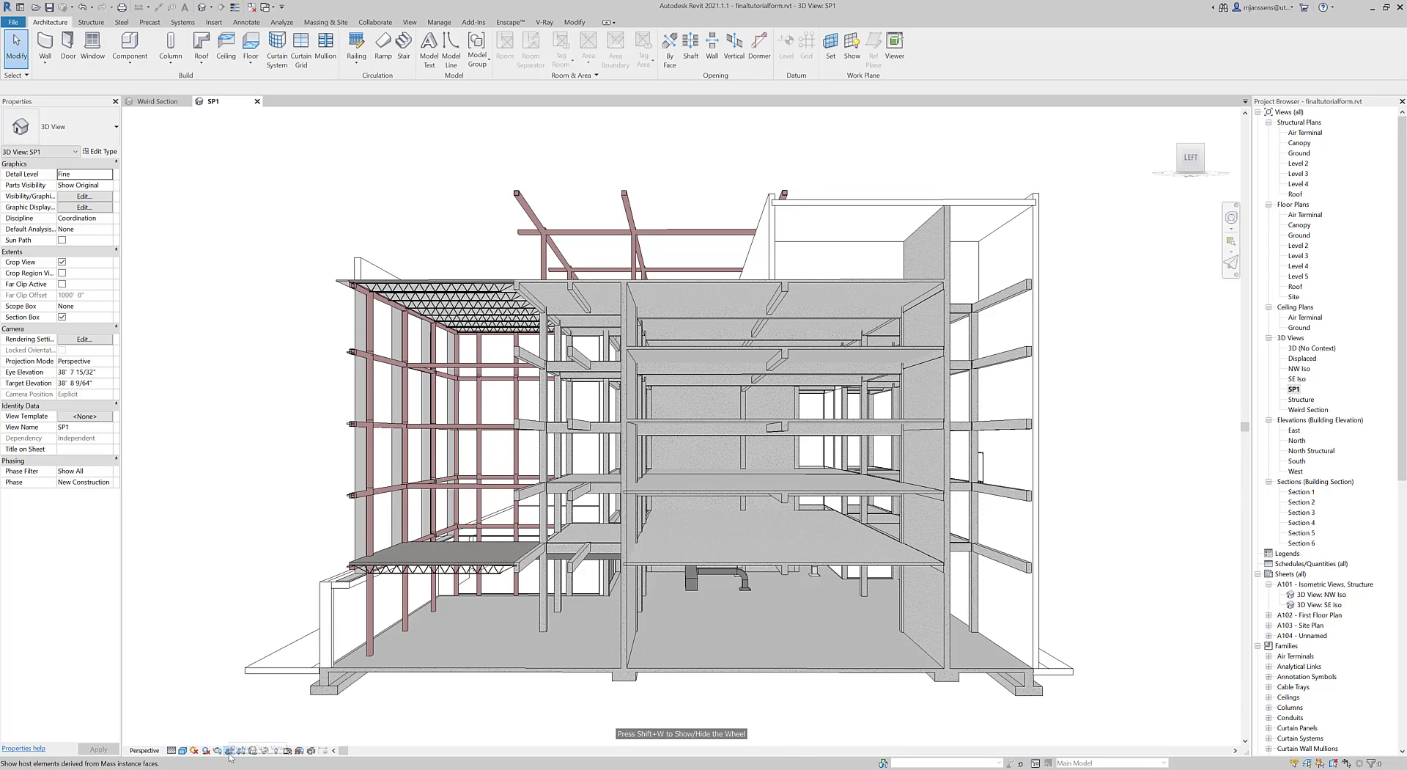
left_click(229, 750)
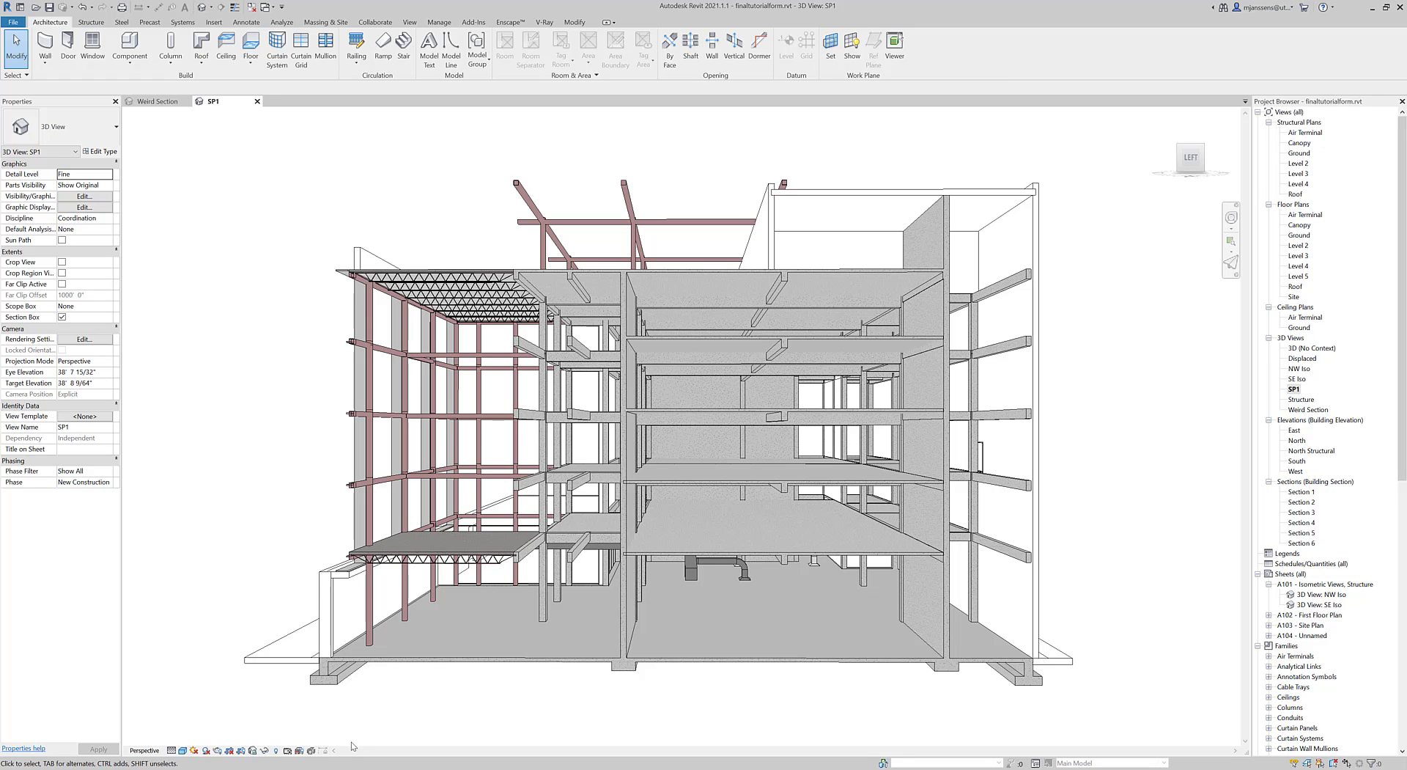
Turn on shadows in the SP1 view and open its sun settings.
left_click(273, 614)
key("Delete")
left_click(206, 751)
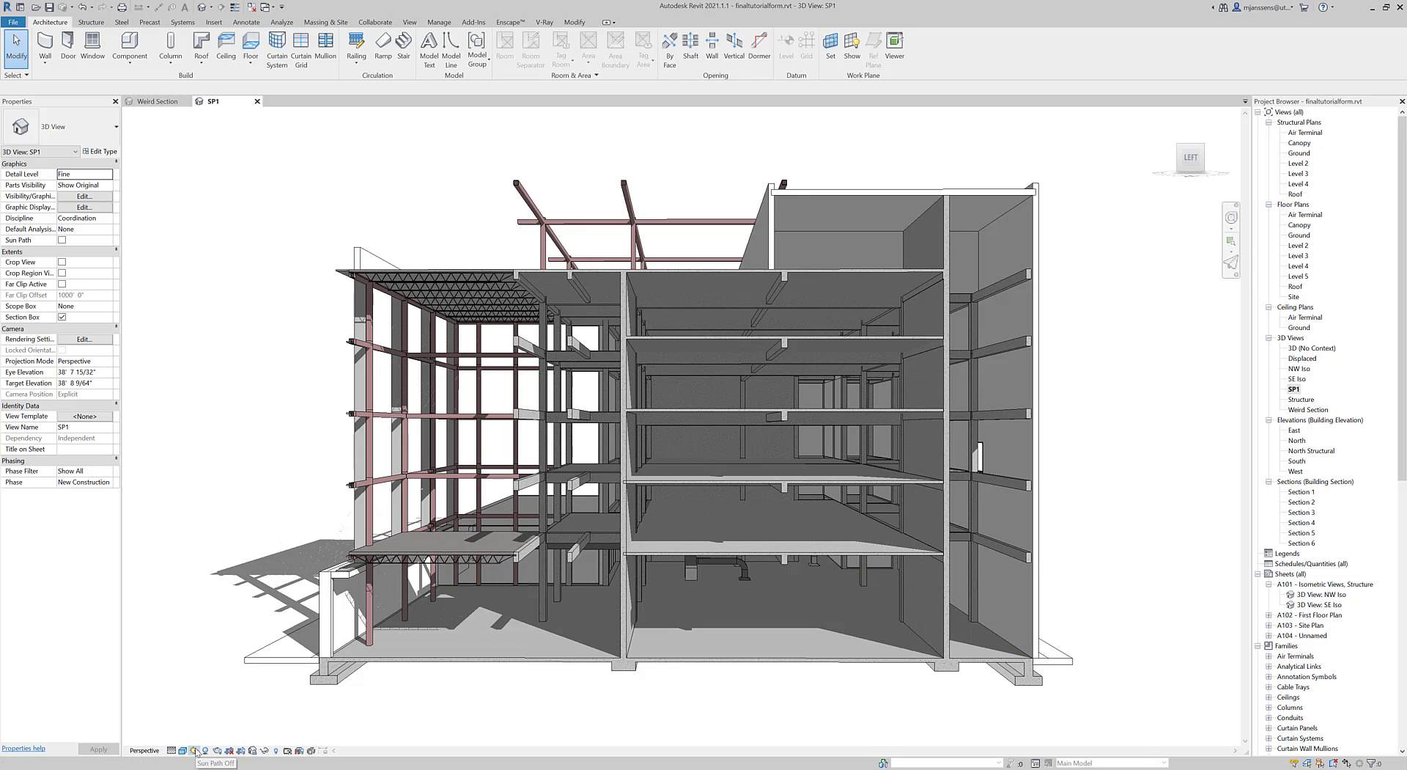
left_click(195, 750)
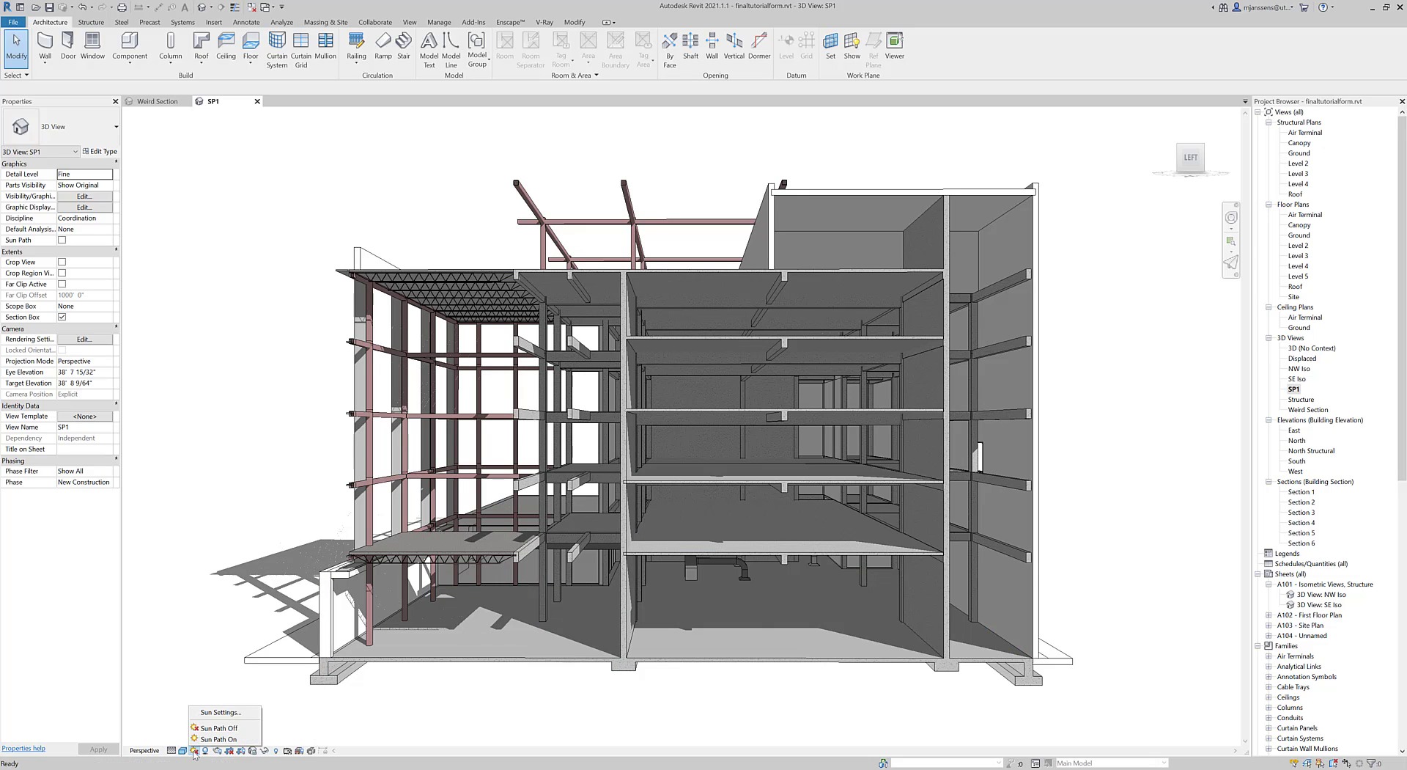
left_click(220, 712)
left_click_drag(912, 286, 1055, 313)
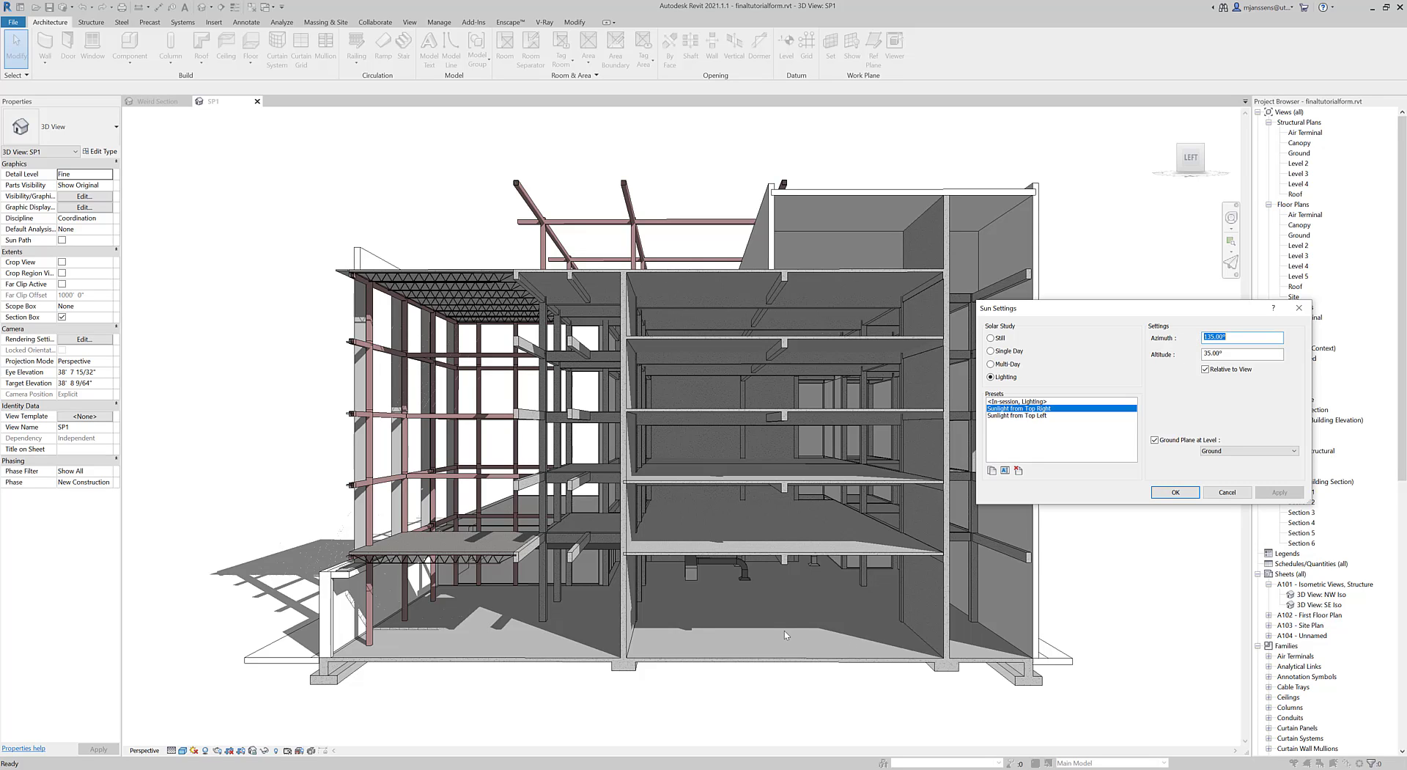
Set the Sunlight from Top Right lighting preset to a 45° altitude with Relative to View off, and apply it.
key("Tab")
type("45")
left_click(1279, 491)
left_click(1206, 369)
left_click(1279, 492)
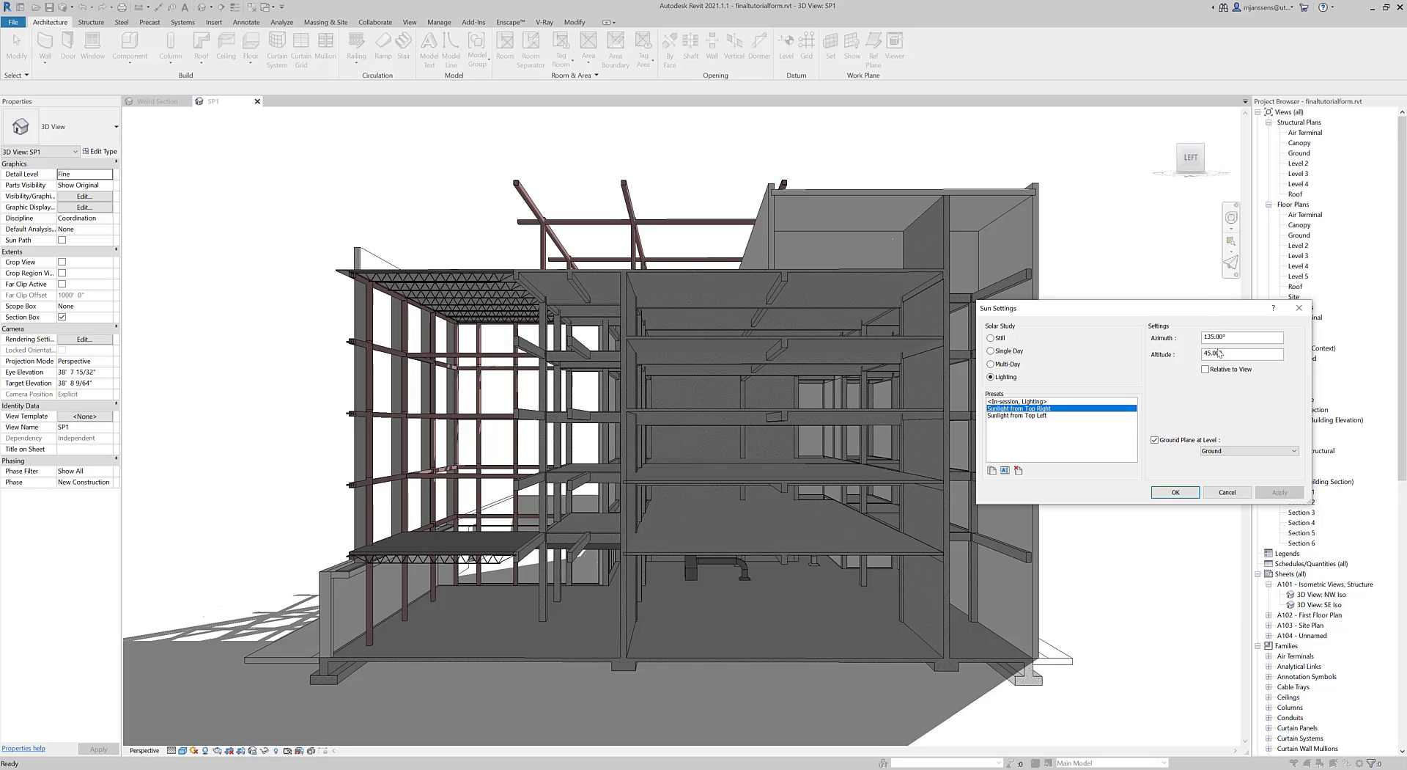
Apply the Sunlight from Top Left lighting preset to the view.
left_click(1206, 370)
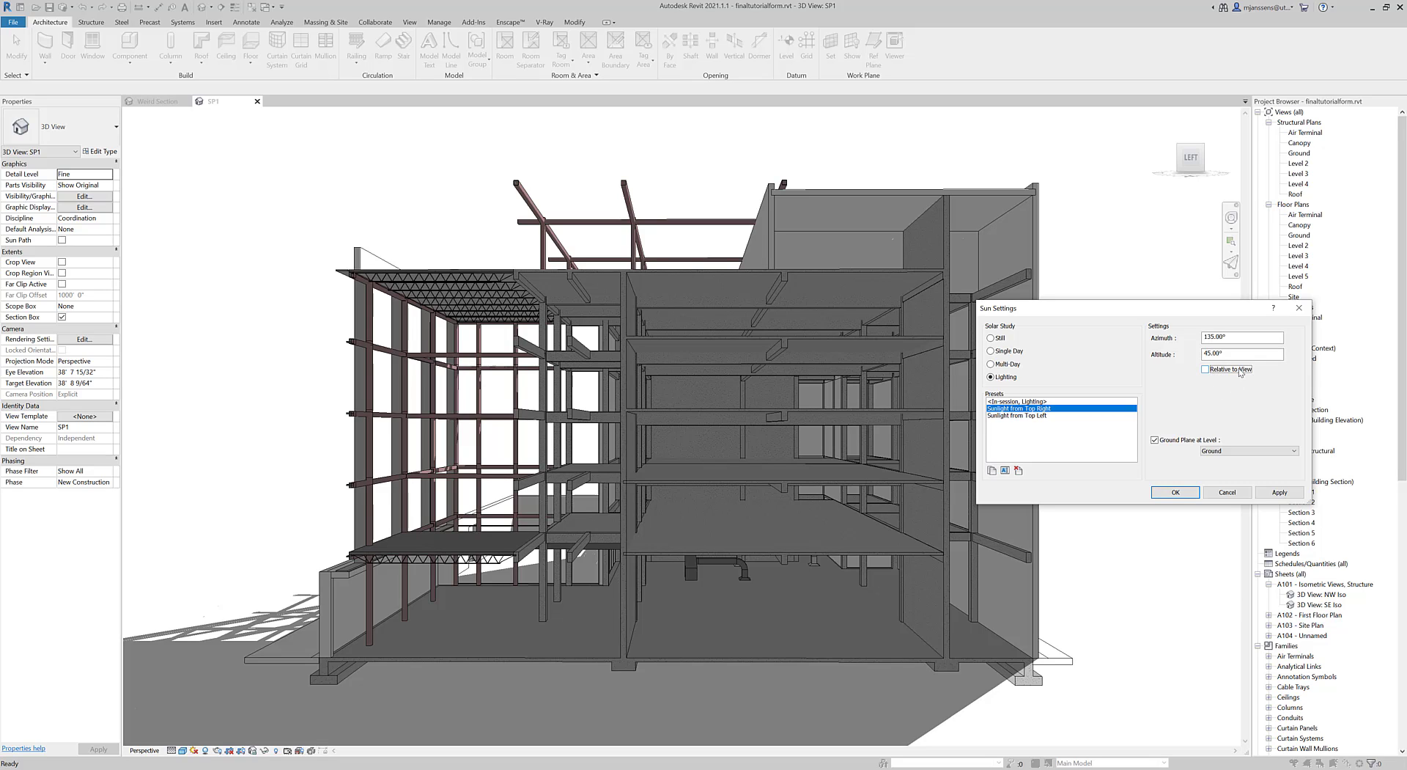
left_click(1032, 416)
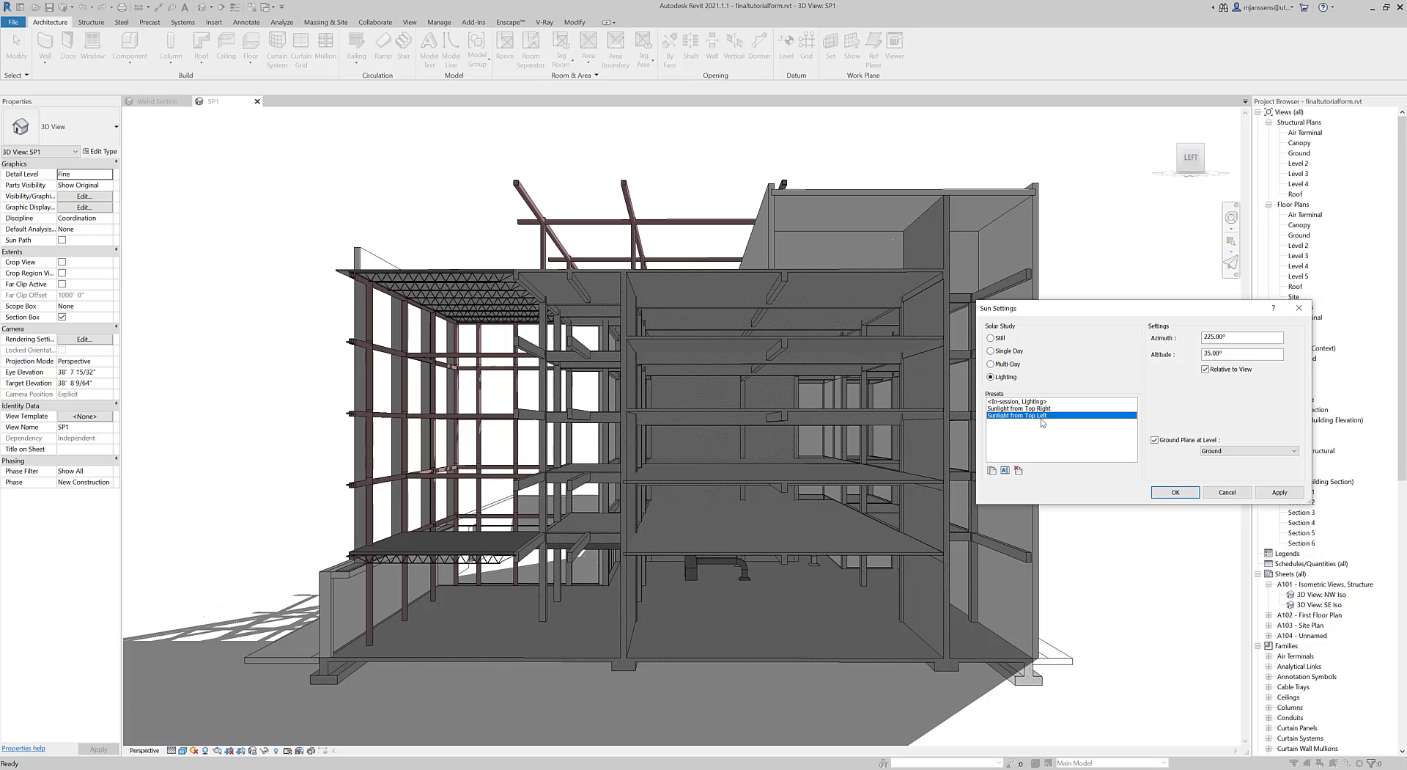
left_click(1274, 495)
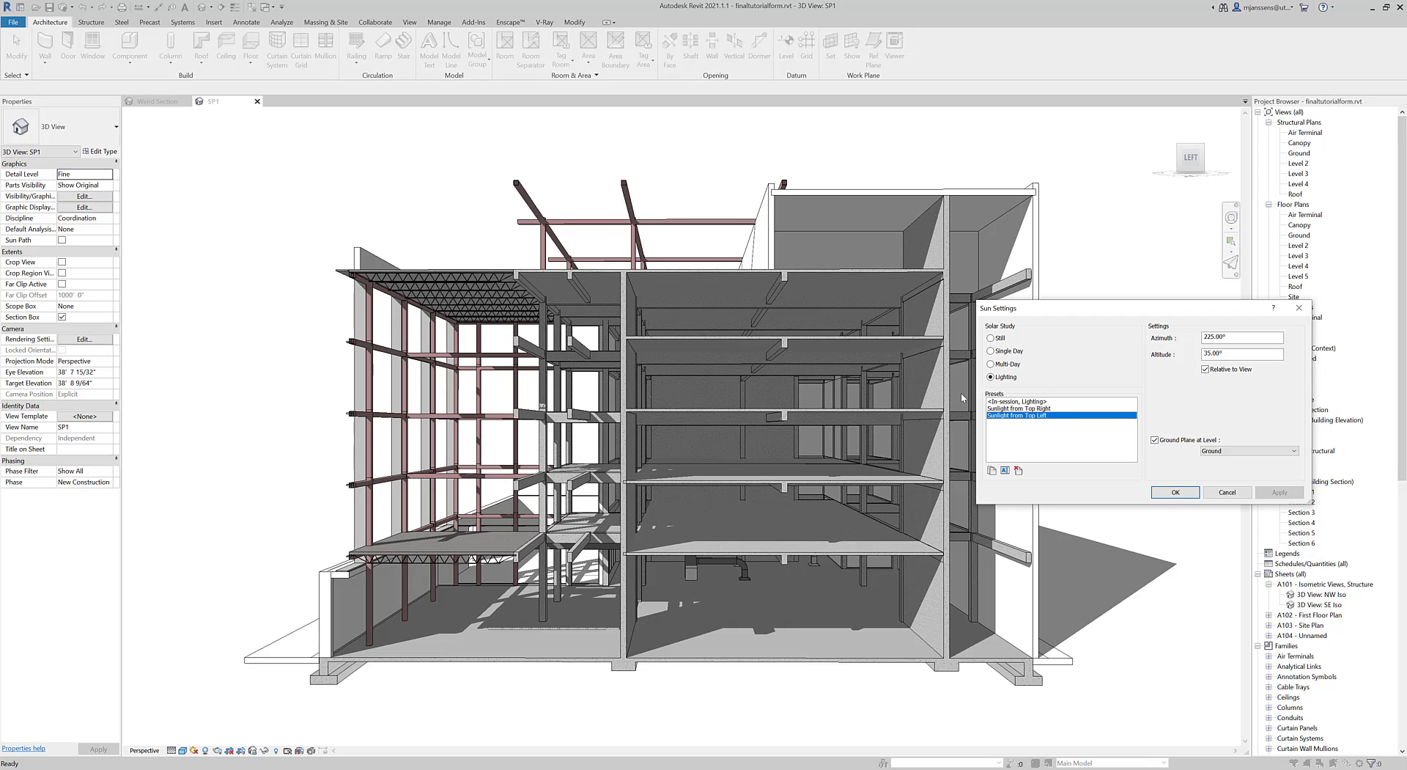
Switch the solar study to Still and review the project location settings without changing them.
left_click(990, 339)
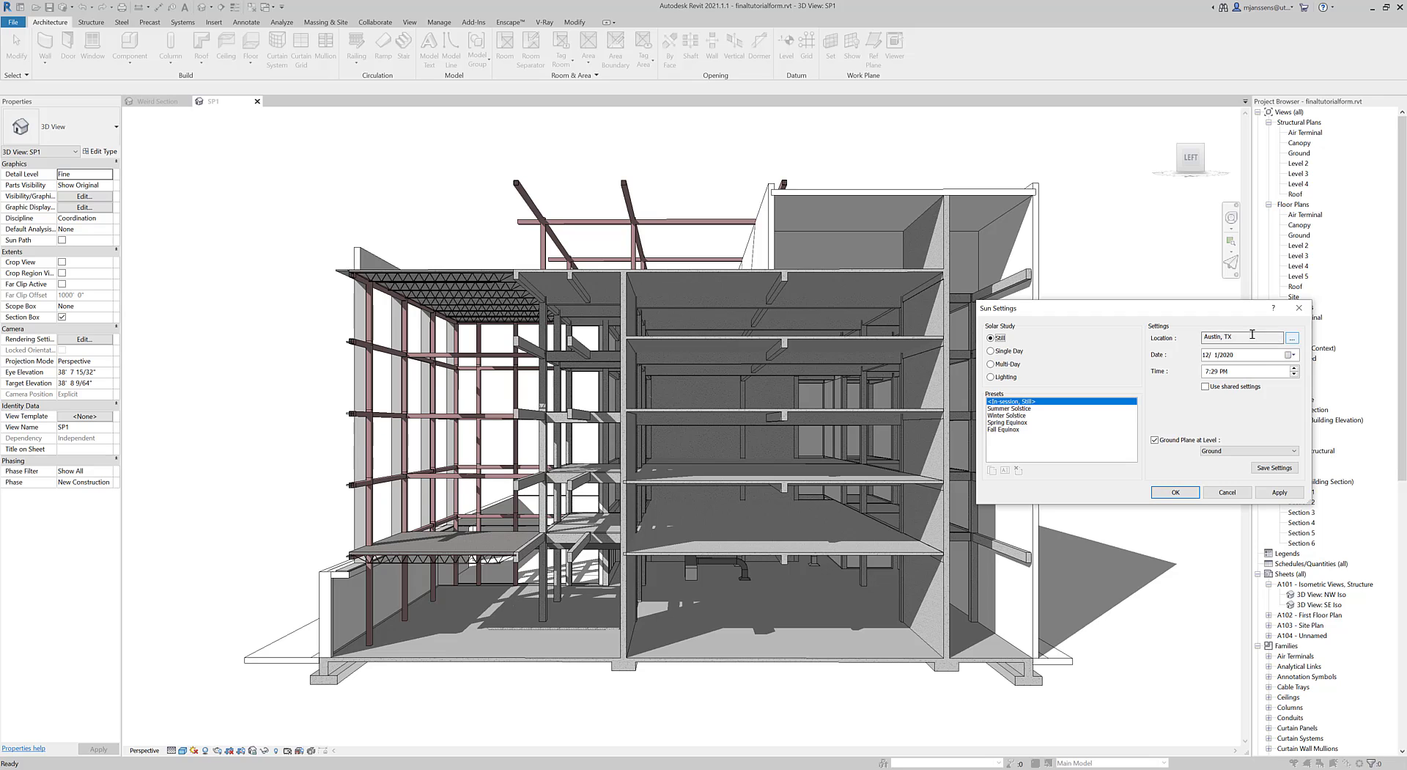
key("Tab")
left_click(1291, 341)
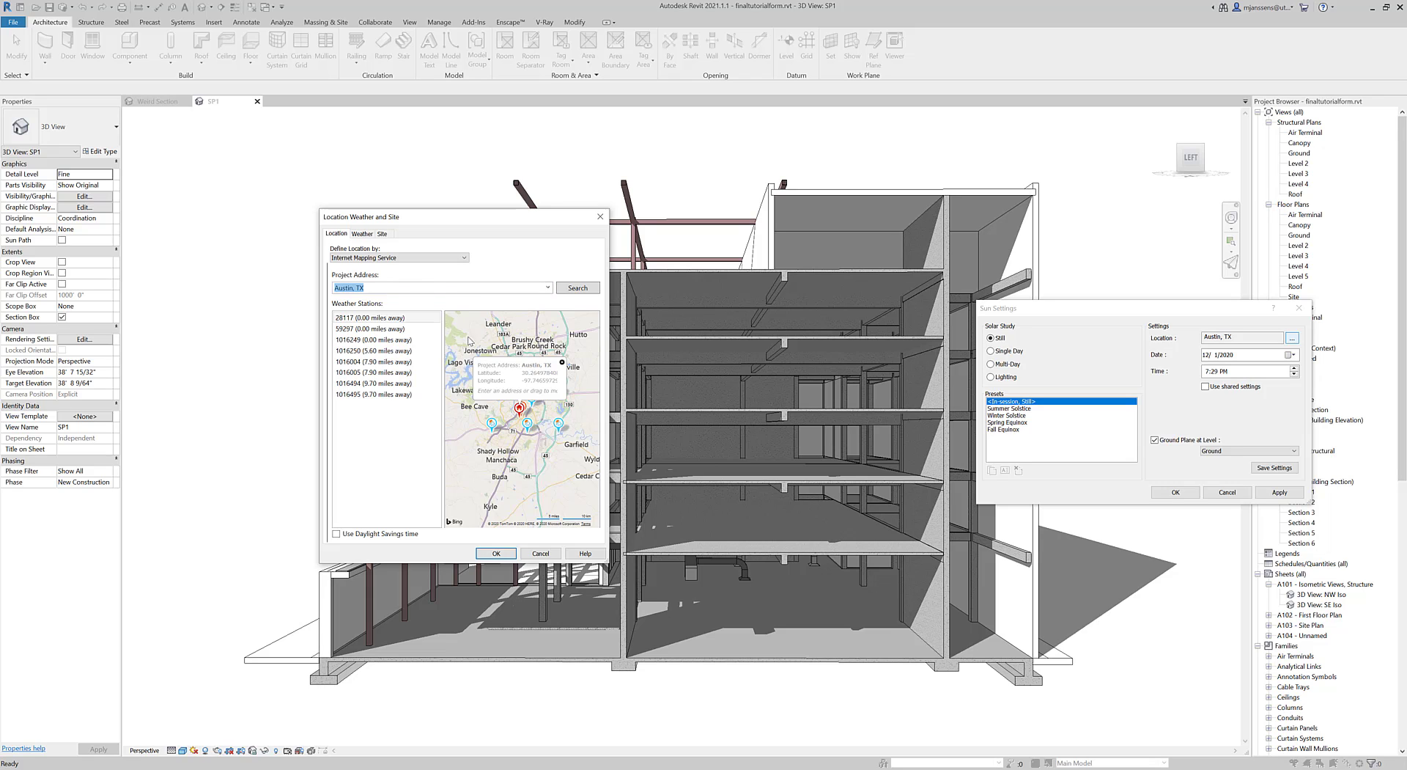
left_click(601, 216)
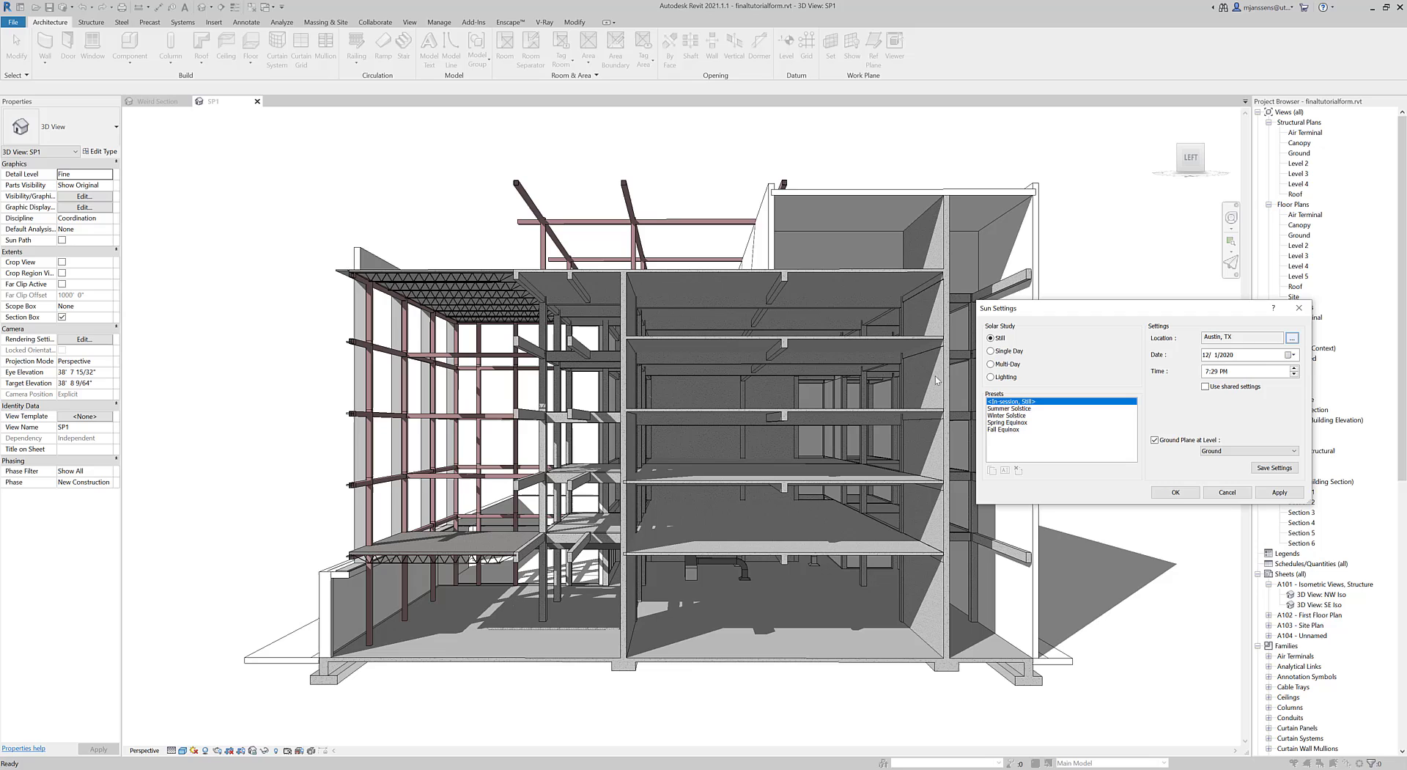
Try the Summer Solstice preset on the view and apply the Spring Equinox preset in its place.
left_click(1010, 408)
left_click(1278, 492)
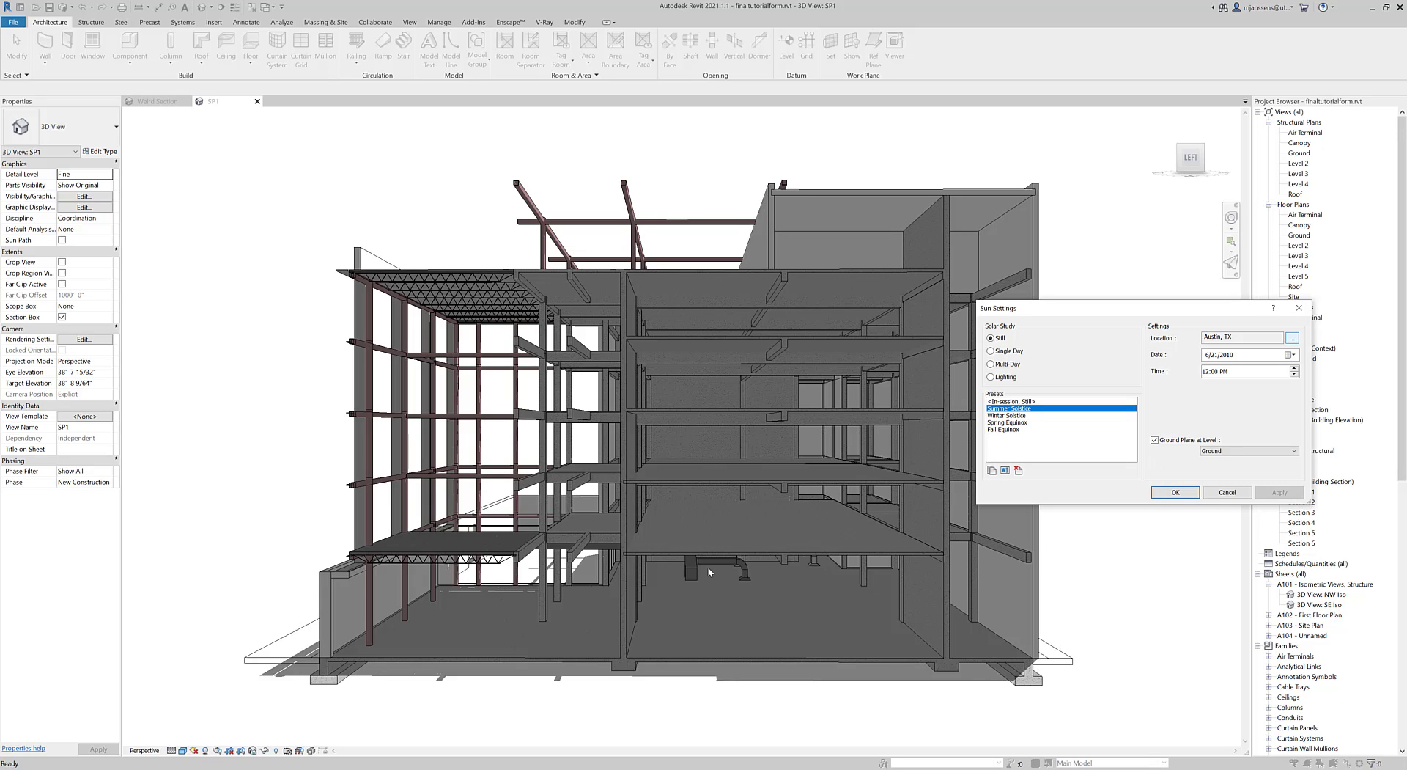
left_click(1010, 422)
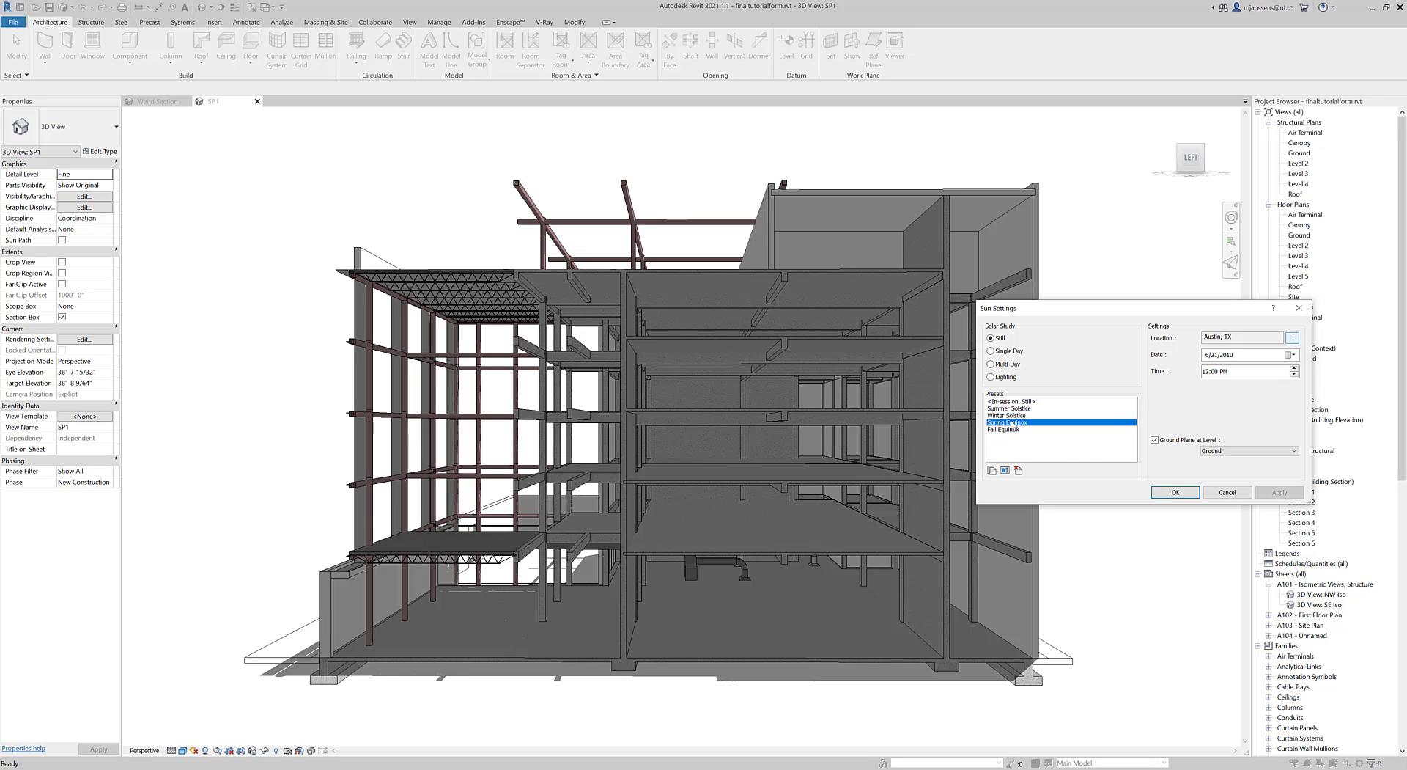
left_click(1279, 492)
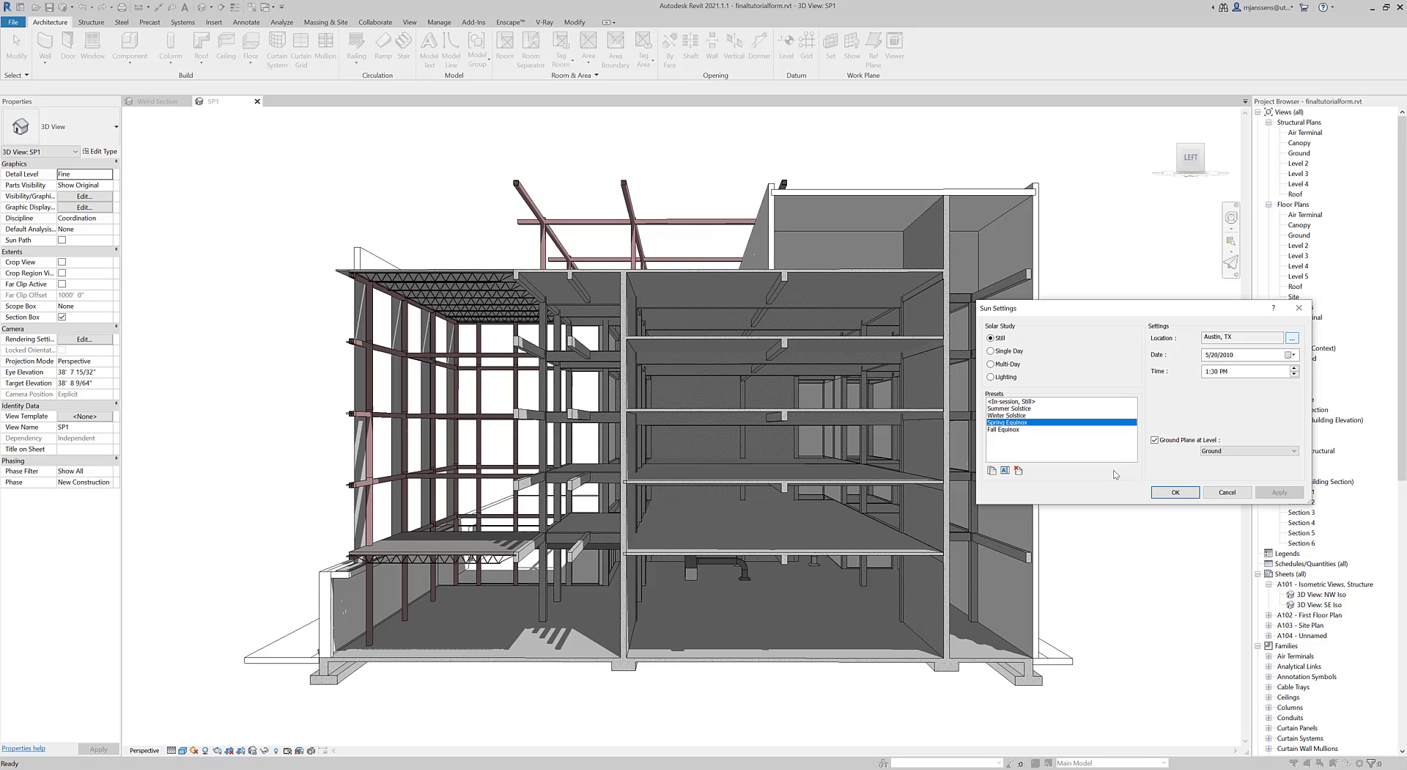
Set the Spring Equinox sun study time to 2:30 PM and accept the sun settings.
left_click(1207, 373)
left_click(1279, 492)
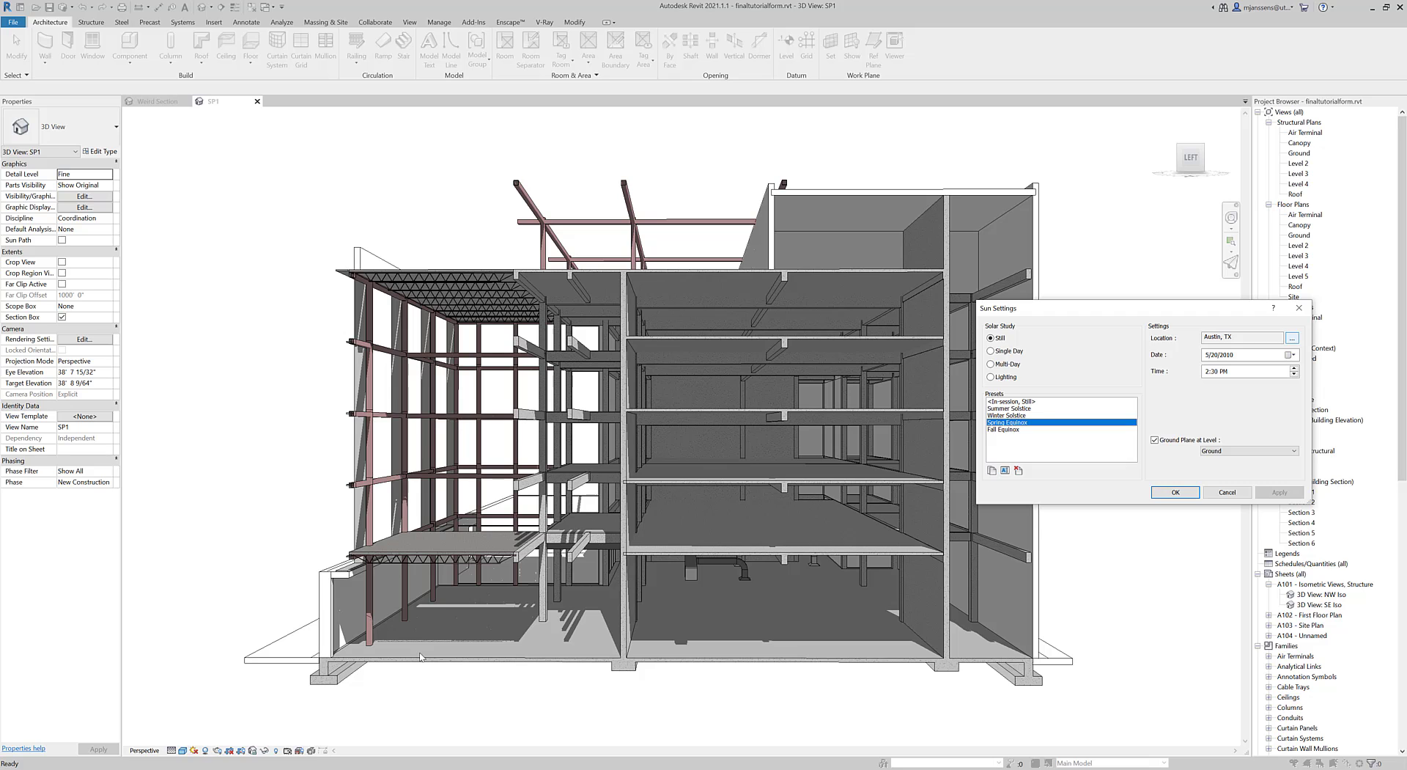
left_click(1177, 493)
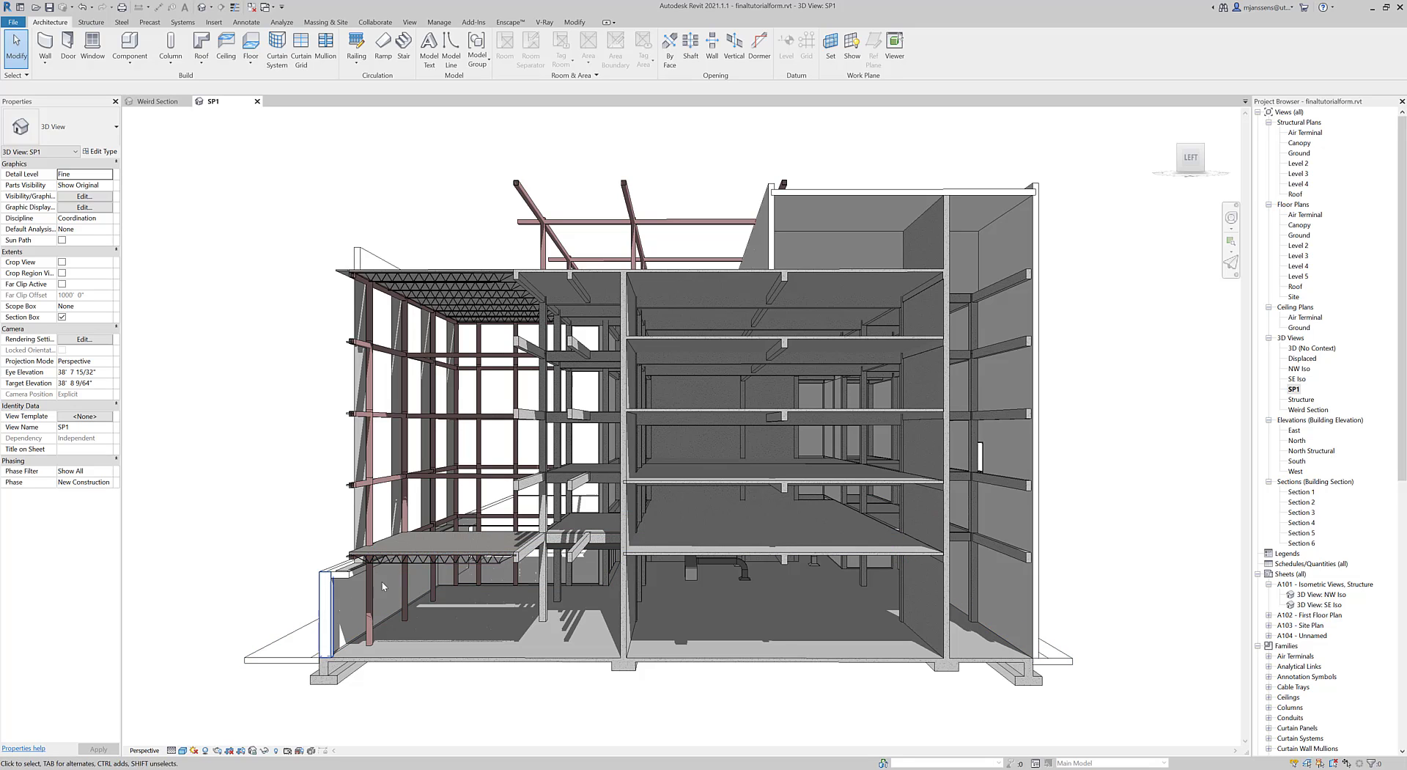
Enable smooth lines with anti-aliasing in the view's graphic display options and apply it.
left_click(182, 751)
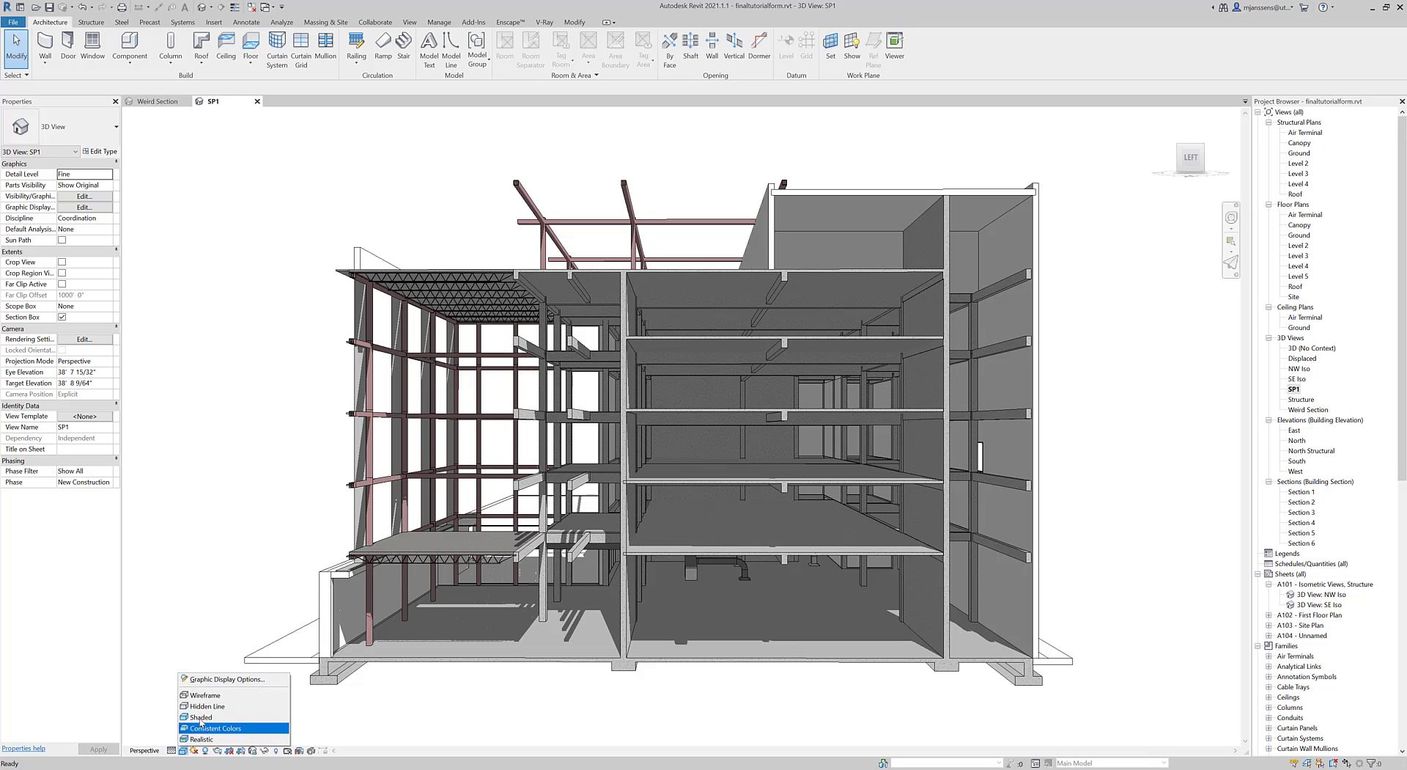
left_click(209, 680)
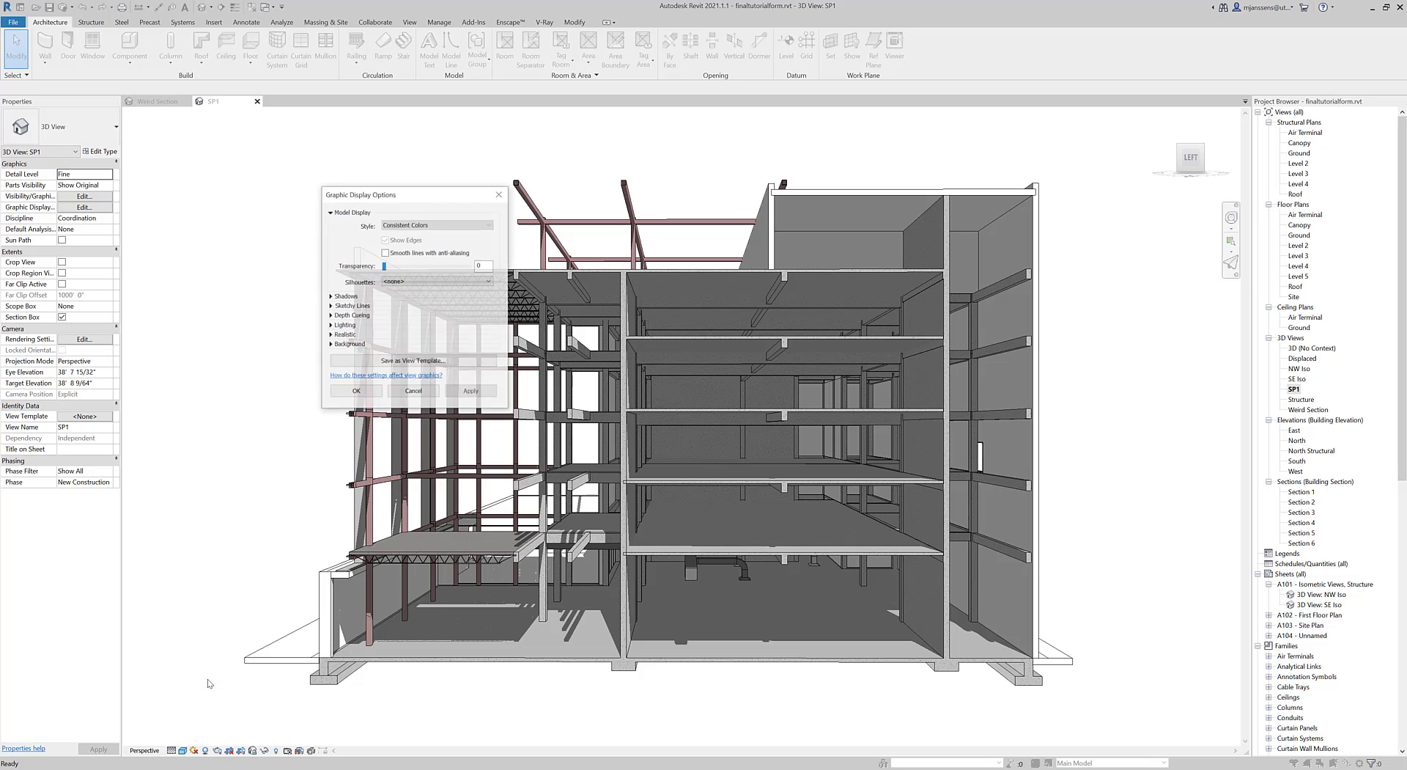
left_click_drag(403, 195, 325, 256)
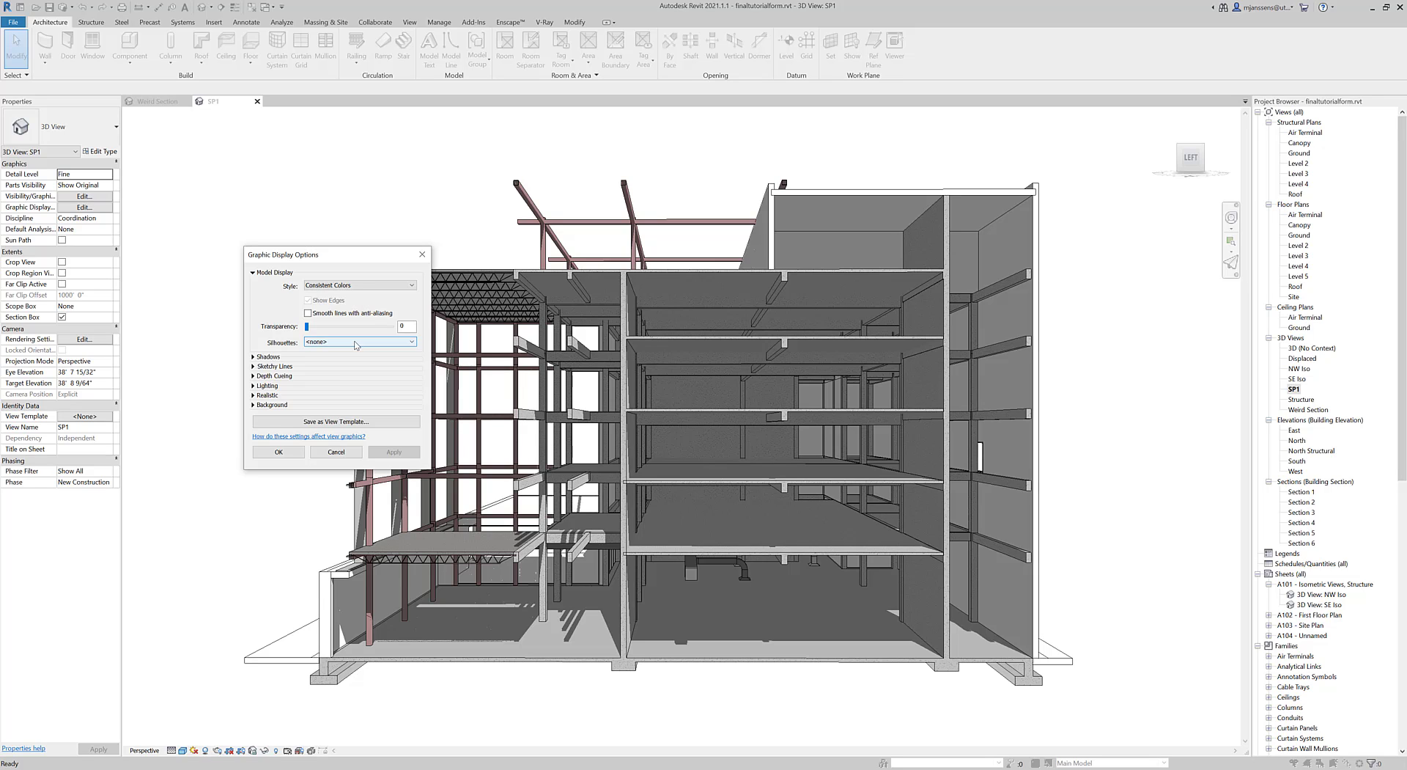
left_click(308, 314)
left_click(398, 454)
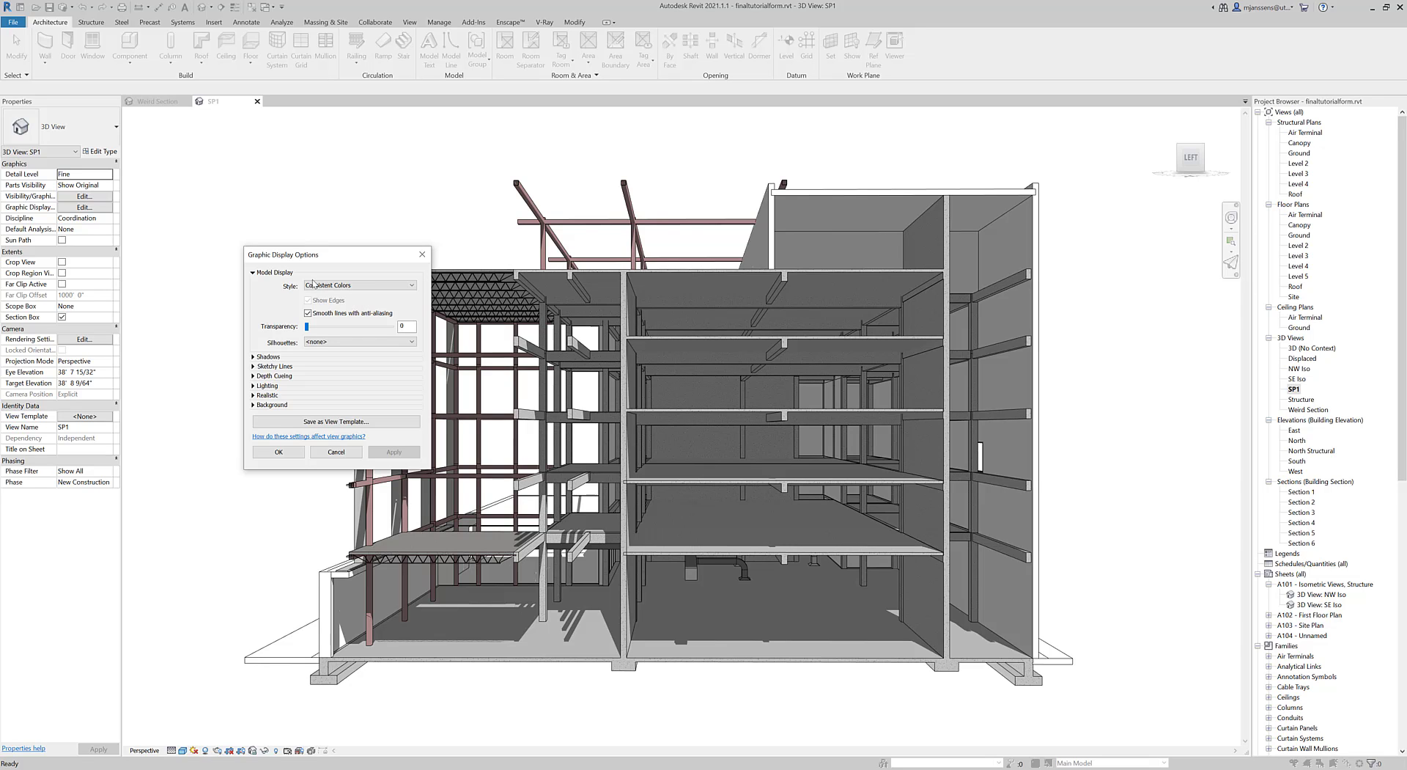
Reduce the shadow intensity in the view's lighting settings to 30 and apply it.
left_click(253, 357)
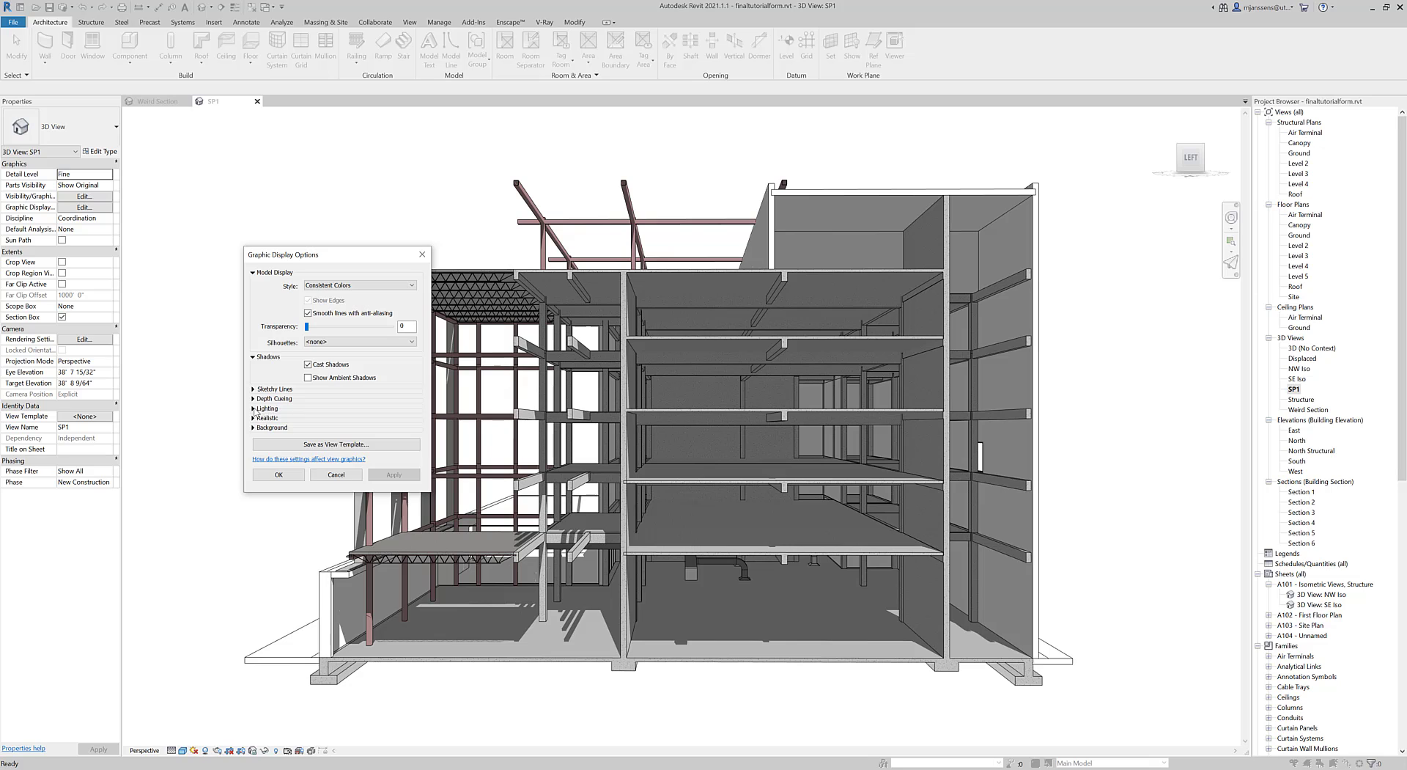
left_click(253, 409)
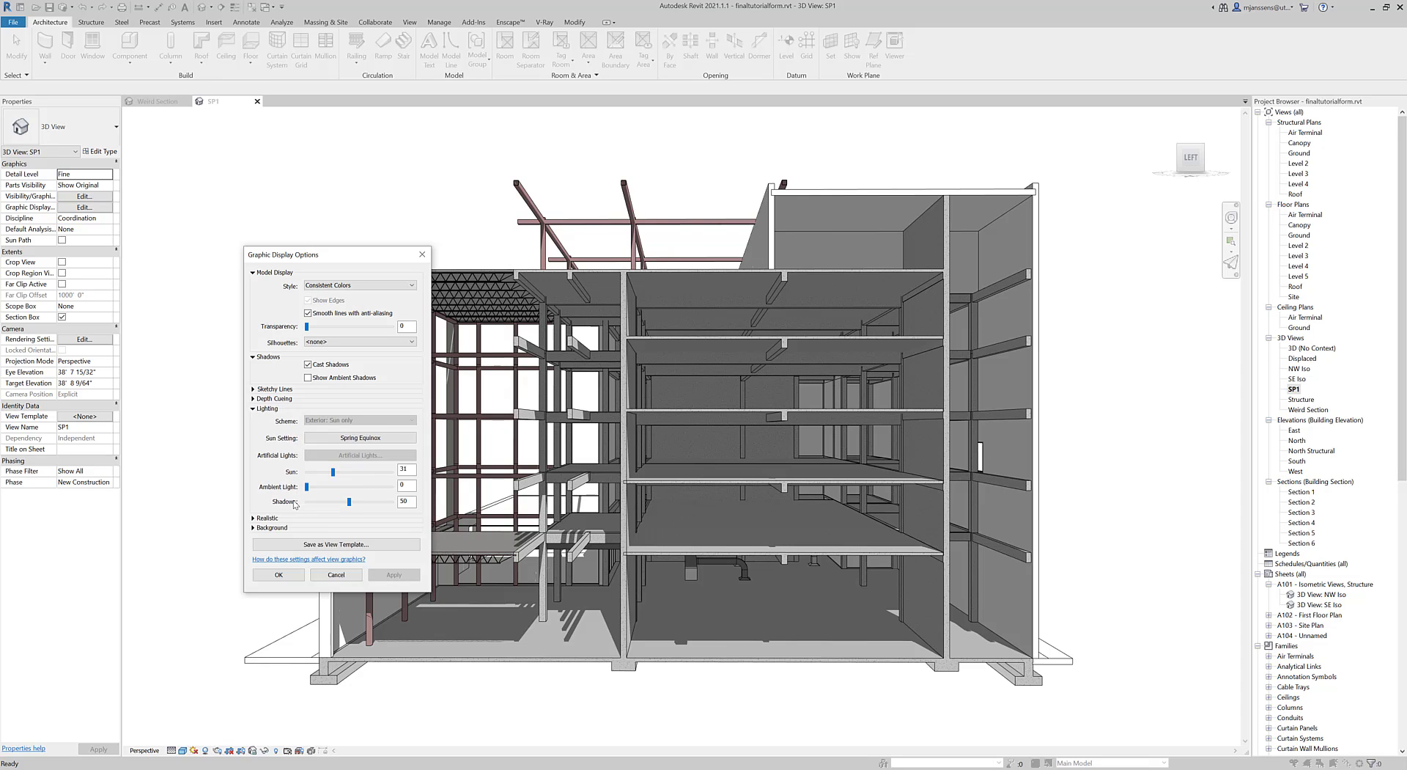
left_click_drag(350, 506, 333, 509)
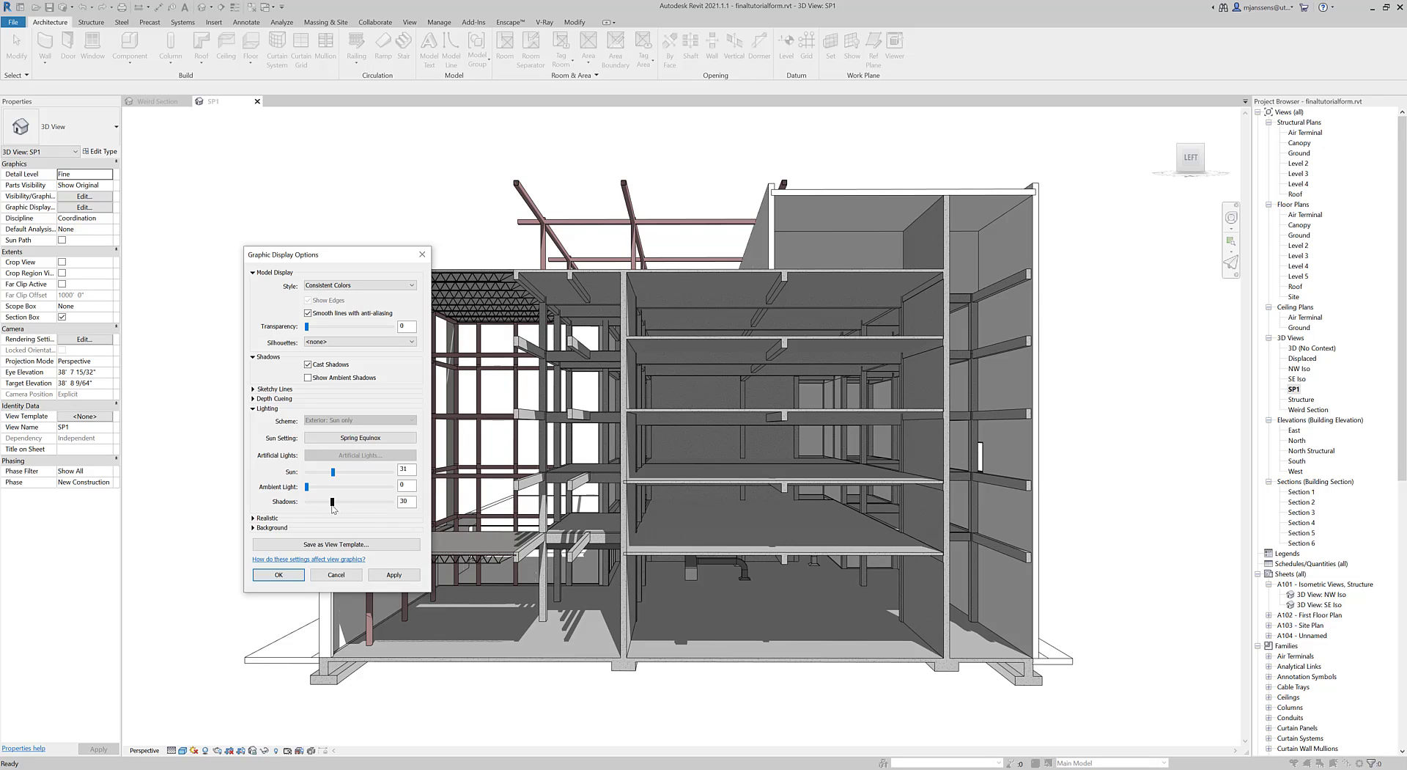
left_click(394, 575)
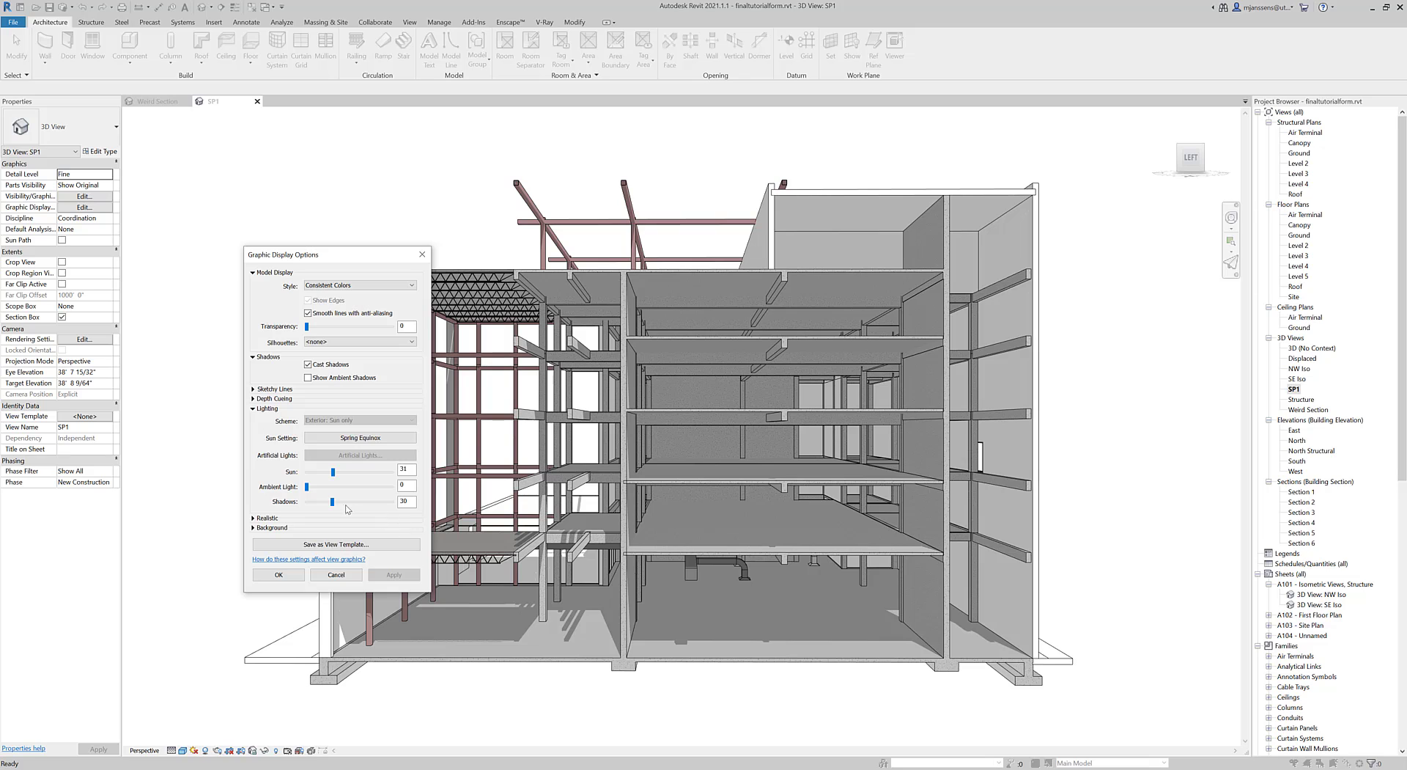
Try shadow intensities of 35 and 15 on the section perspective, applying each one.
left_click_drag(335, 505, 339, 506)
left_click(394, 574)
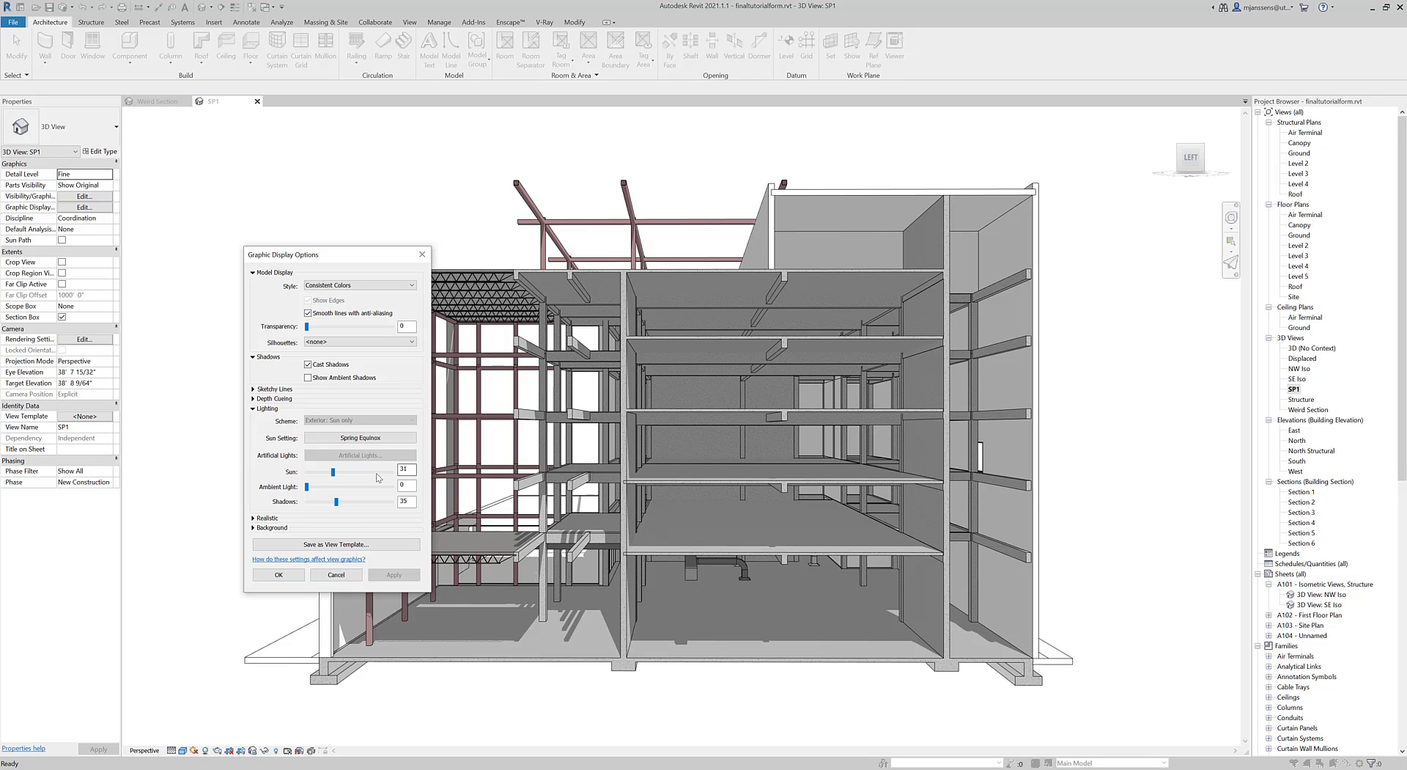
left_click_drag(336, 501, 320, 503)
left_click(394, 575)
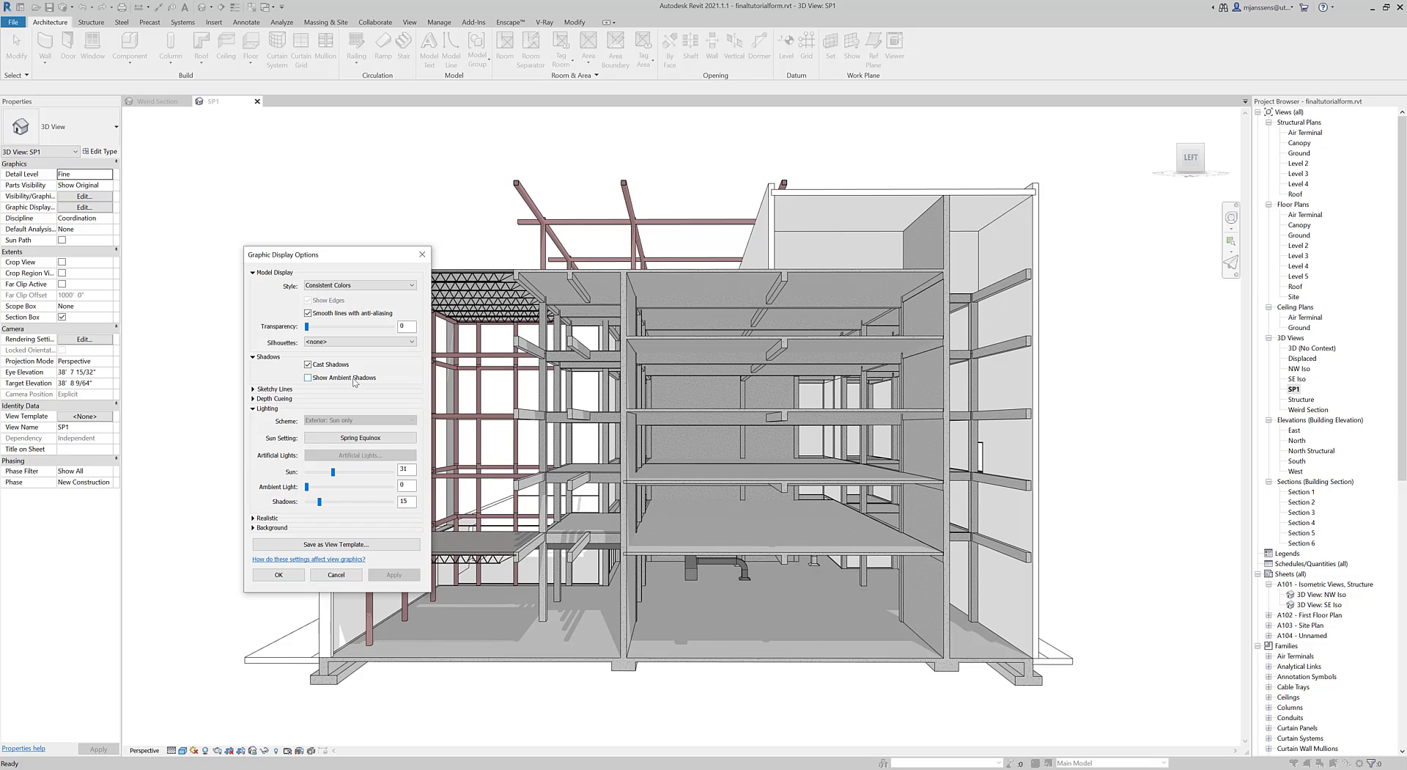
Enable ambient shadows for the view and raise the shadow intensity to 25, finally 30, applying each change.
left_click(315, 377)
left_click(394, 575)
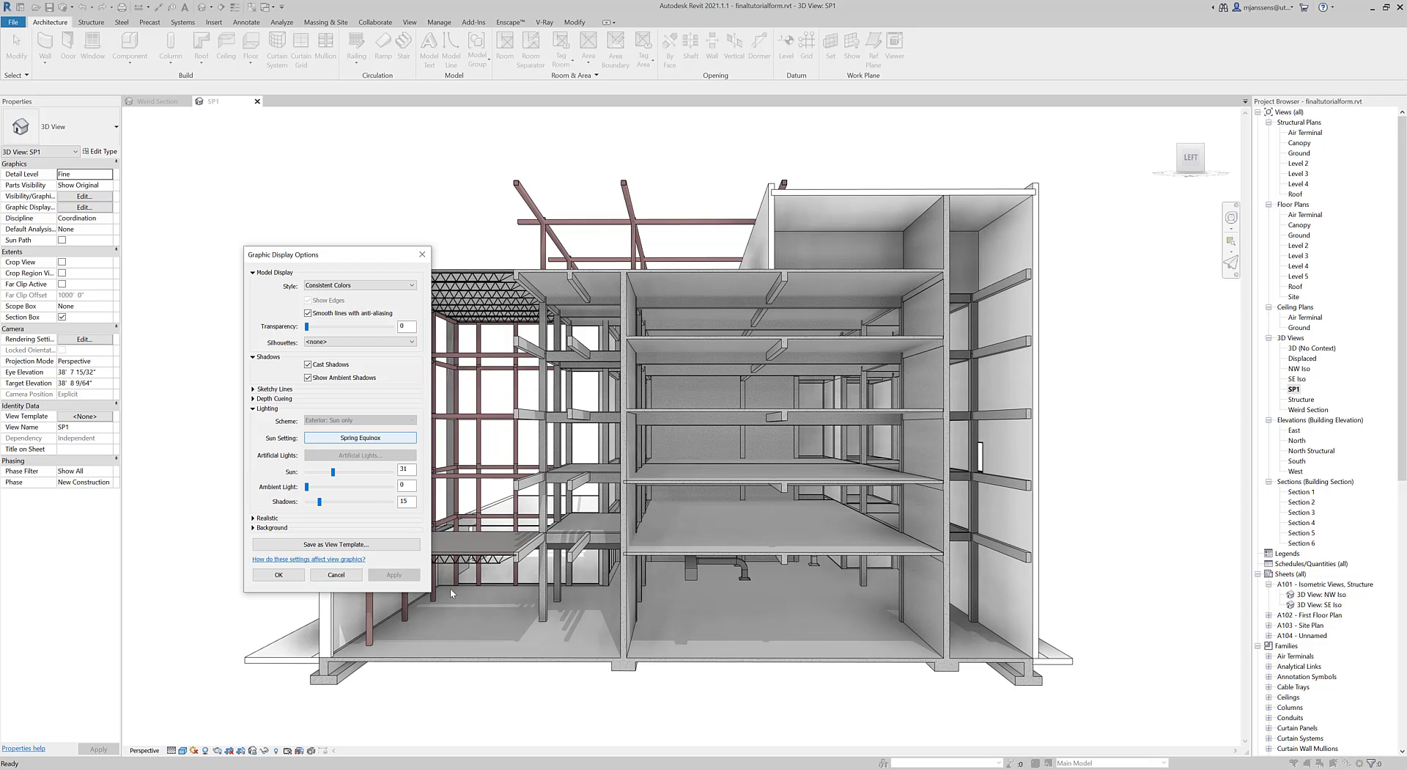
left_click_drag(320, 502, 328, 503)
left_click(394, 574)
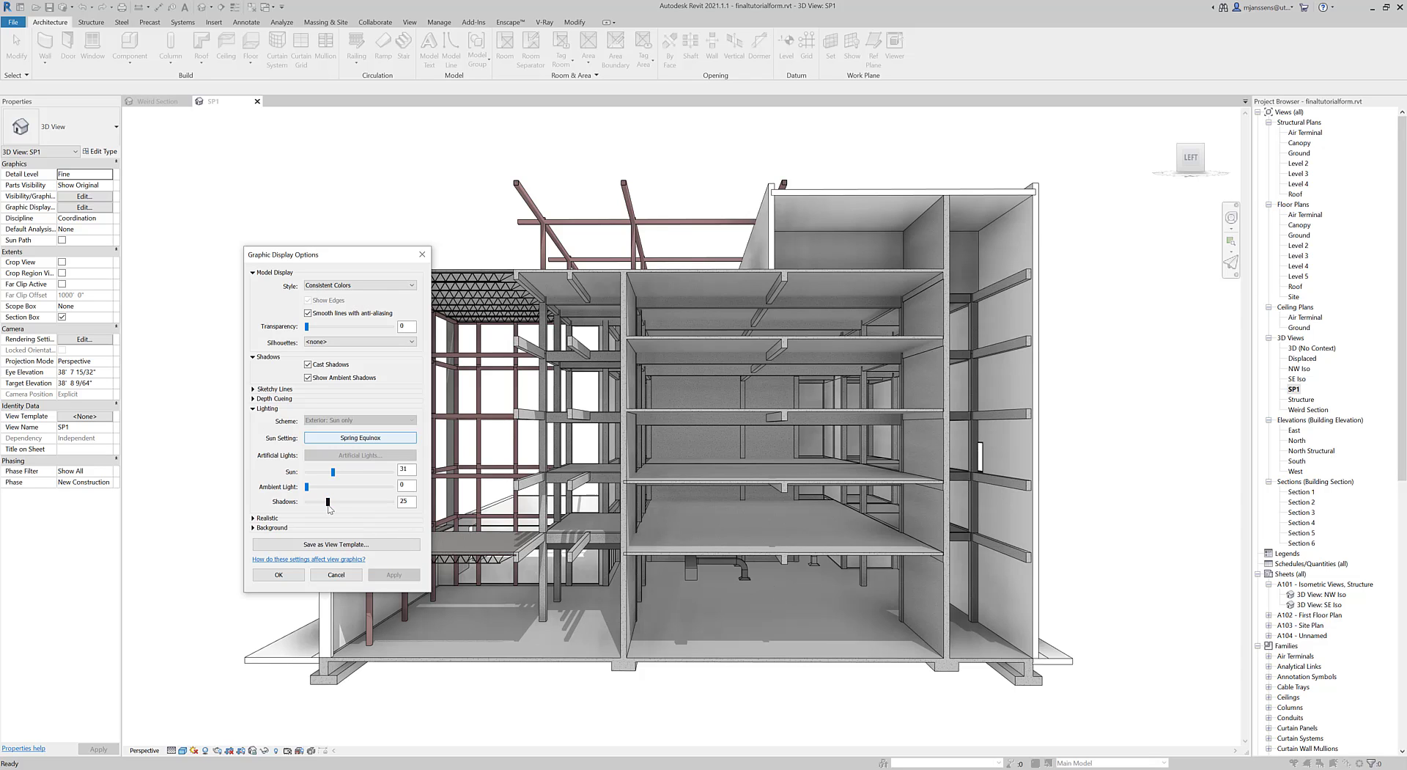
left_click_drag(328, 504, 334, 508)
left_click(394, 574)
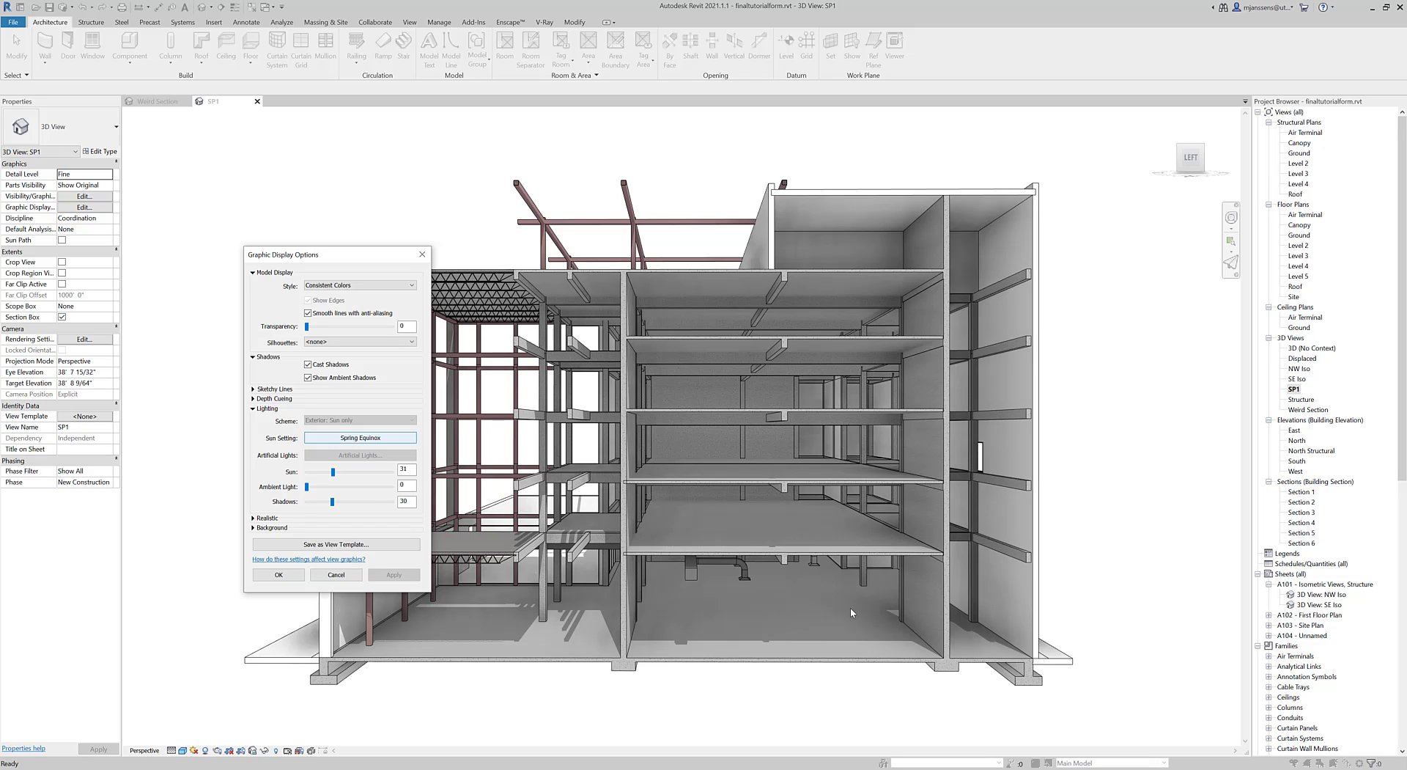
Compare the view with ambient shadows off and on, keep them enabled and accept the graphic display options.
left_click(348, 378)
left_click(396, 574)
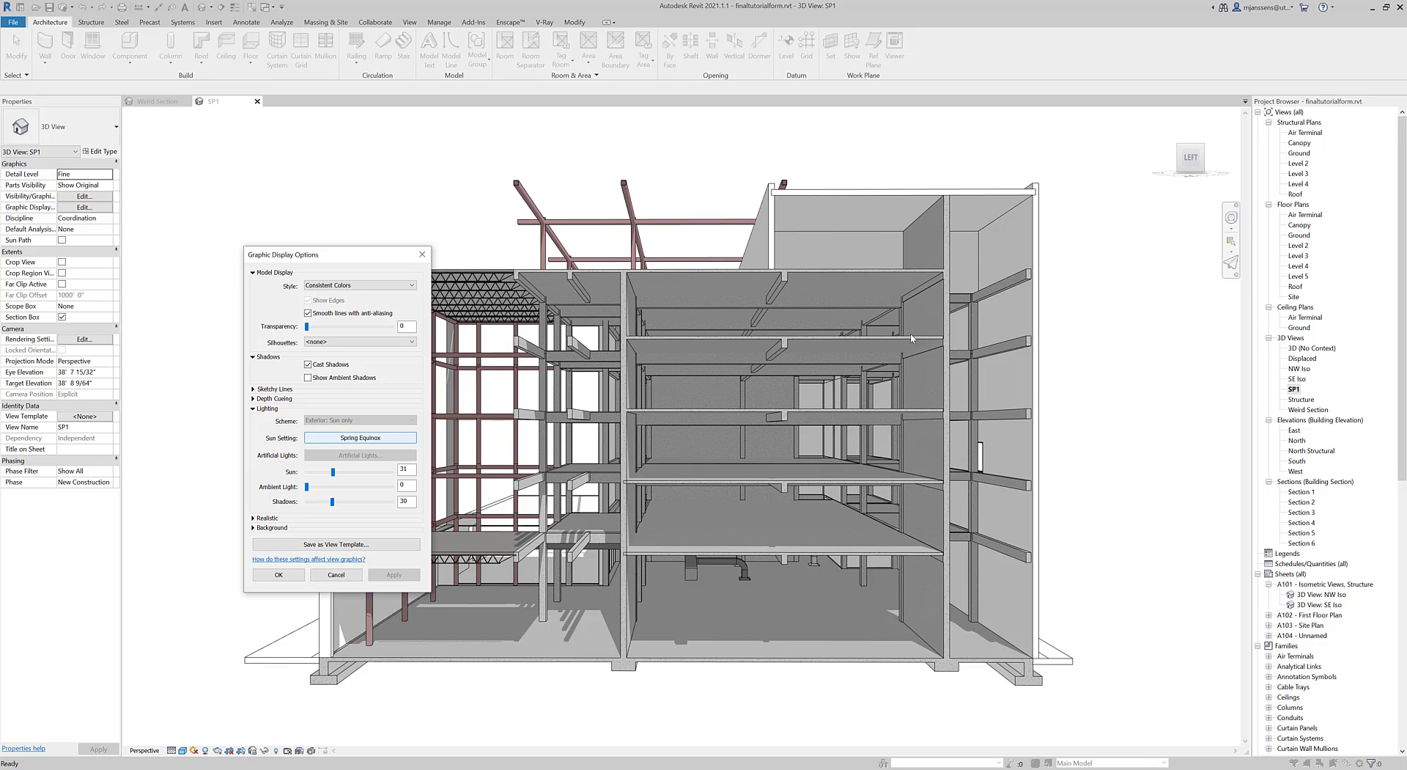
left_click(348, 379)
left_click(394, 574)
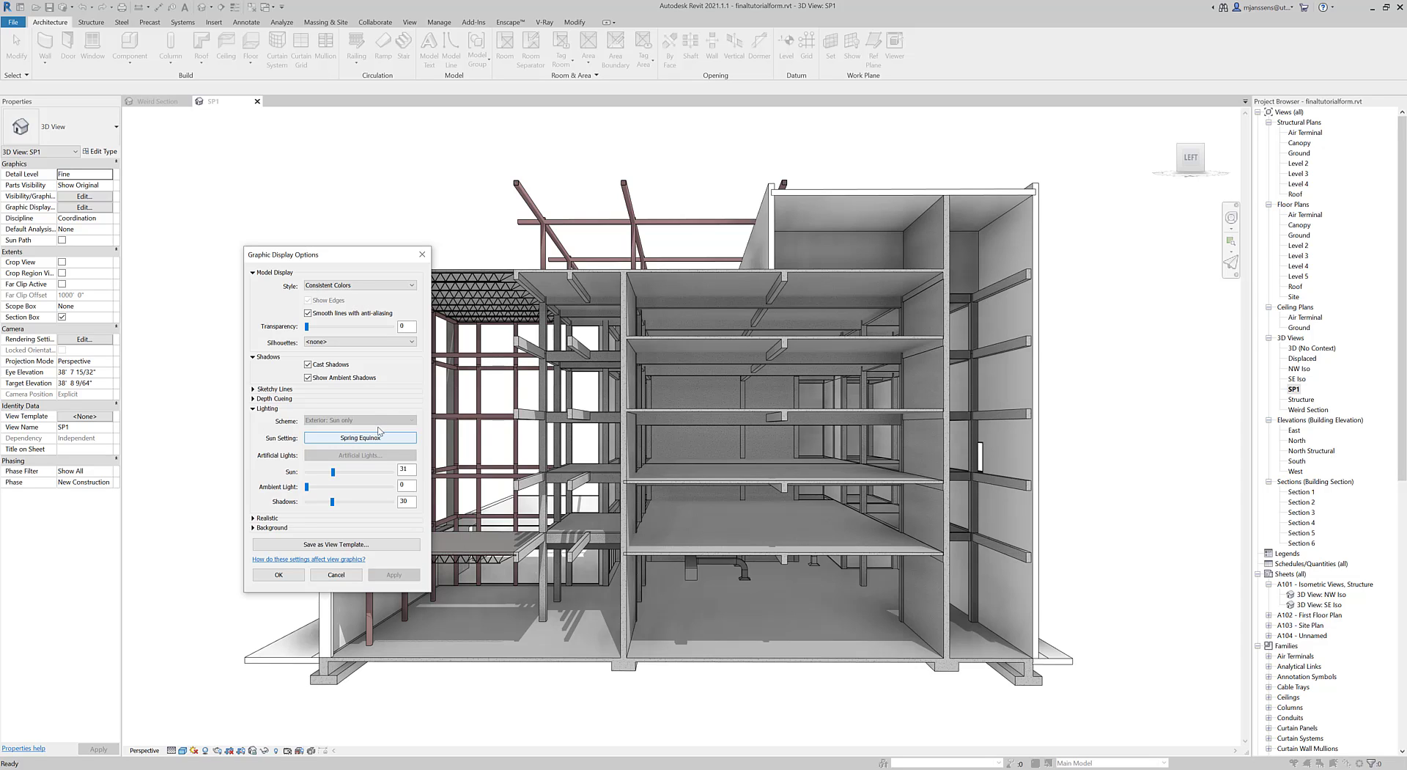
left_click(279, 574)
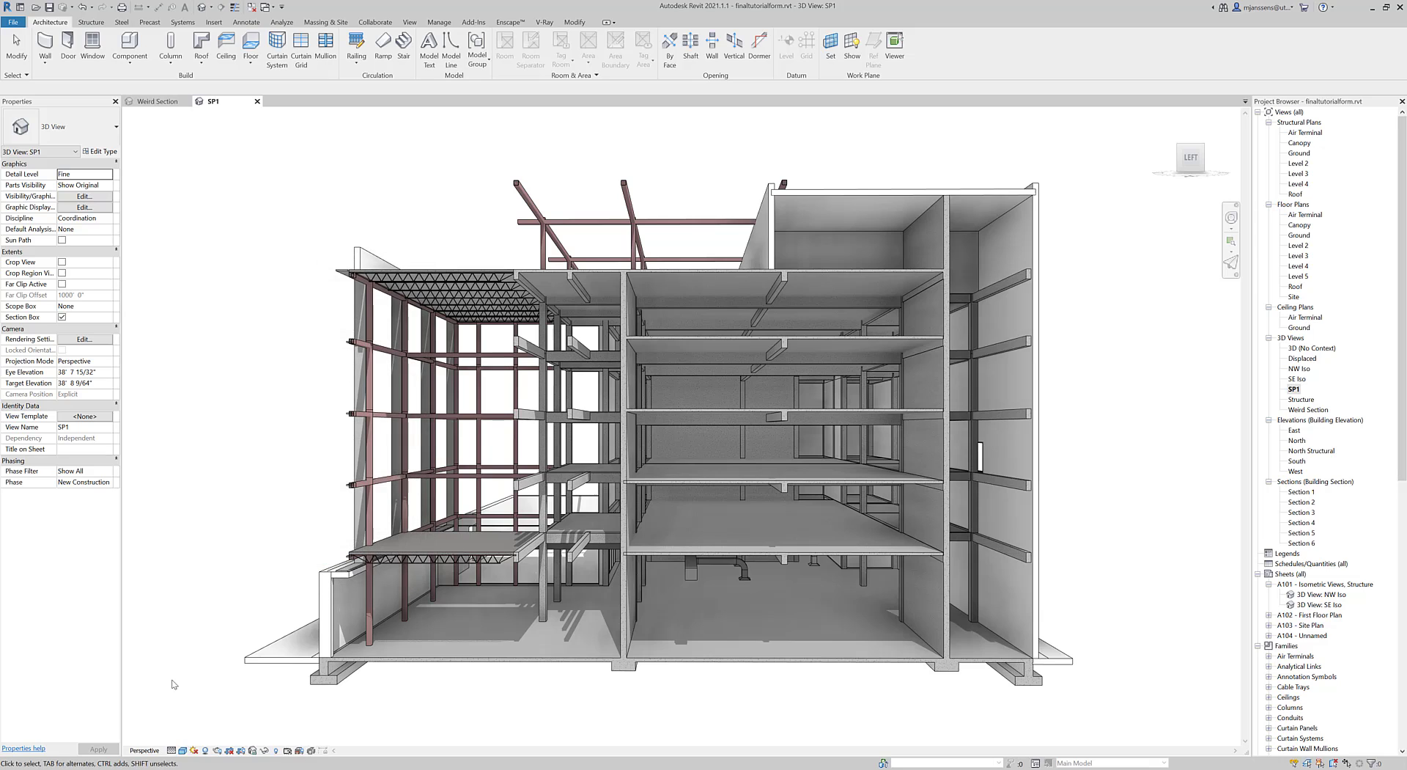